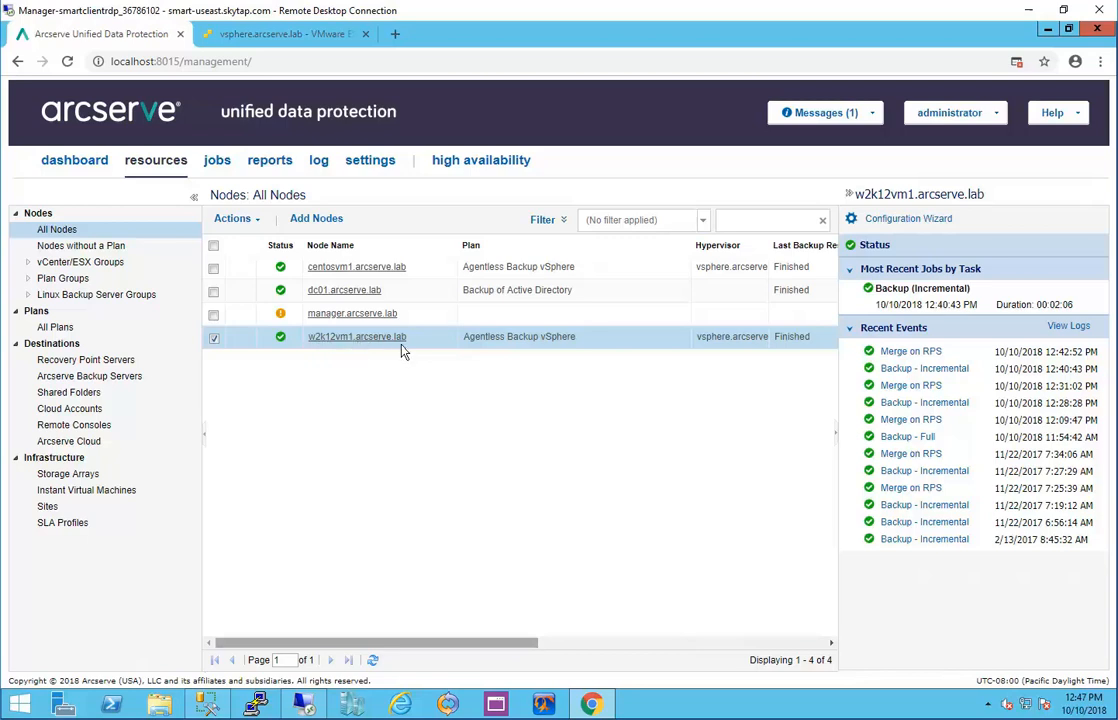
Check the w2k12vm1 virtual machine in the VMware ESXi virtual machines list, and return to the Arcserve console.
left_click_drag(527, 643, 268, 662)
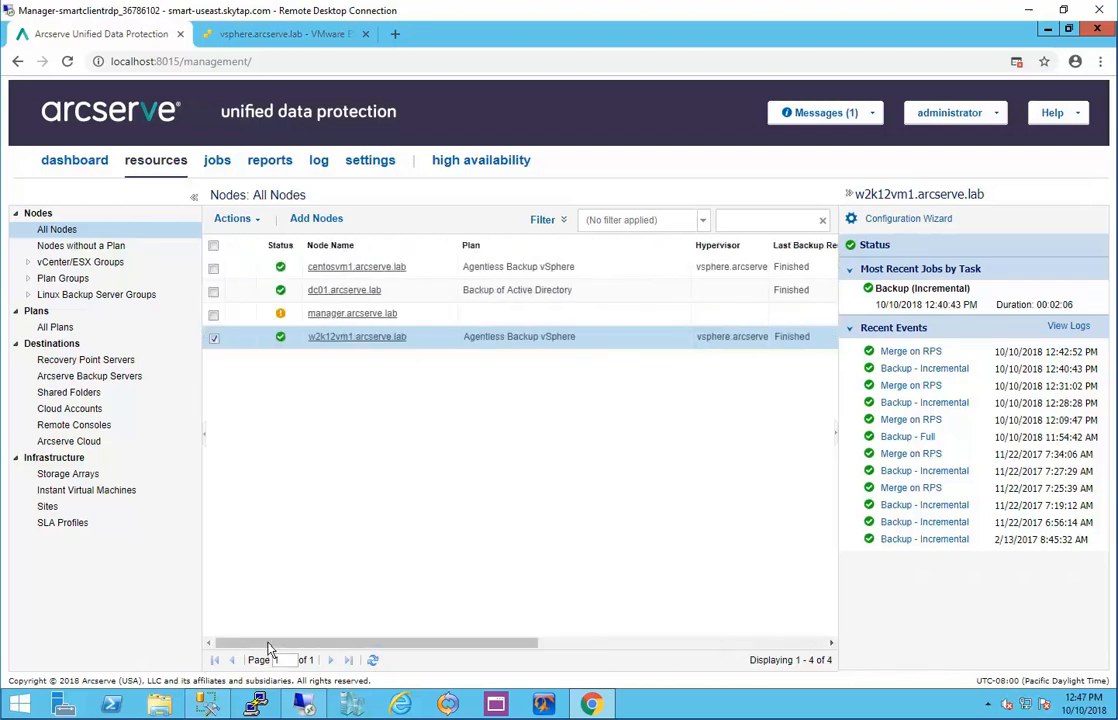
left_click(281, 37)
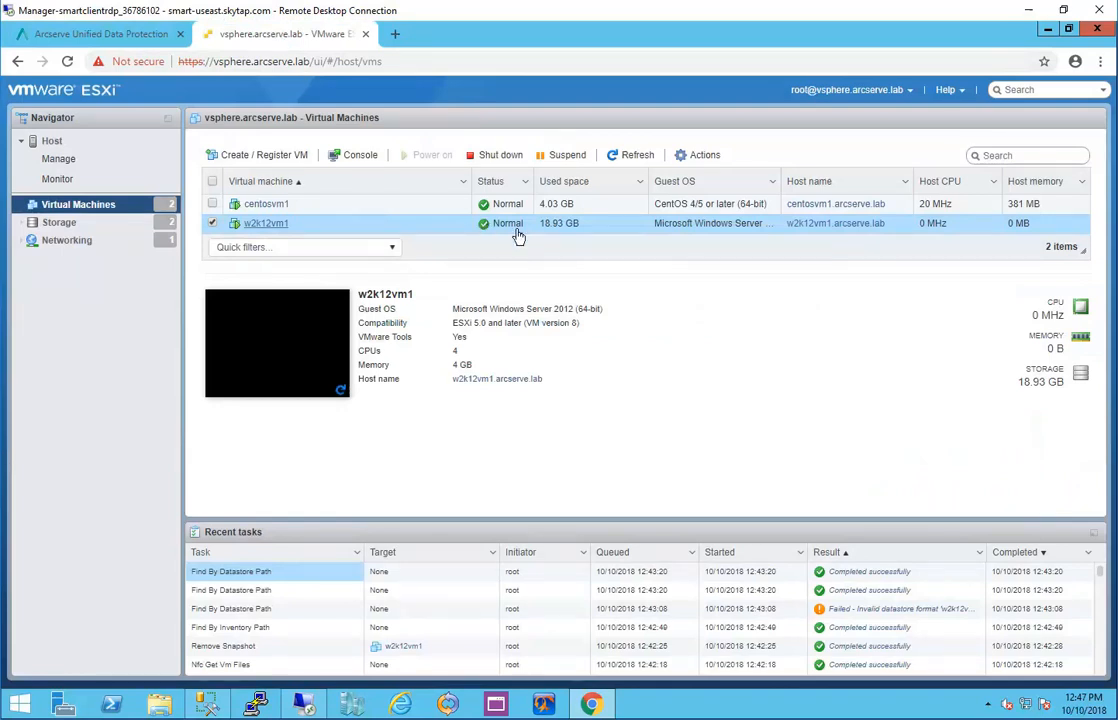
left_click(125, 36)
Submit an immediate incremental backup of node w2k12vm1.arcserve.lab with the name Customized Incremental Backup.
right_click(357, 340)
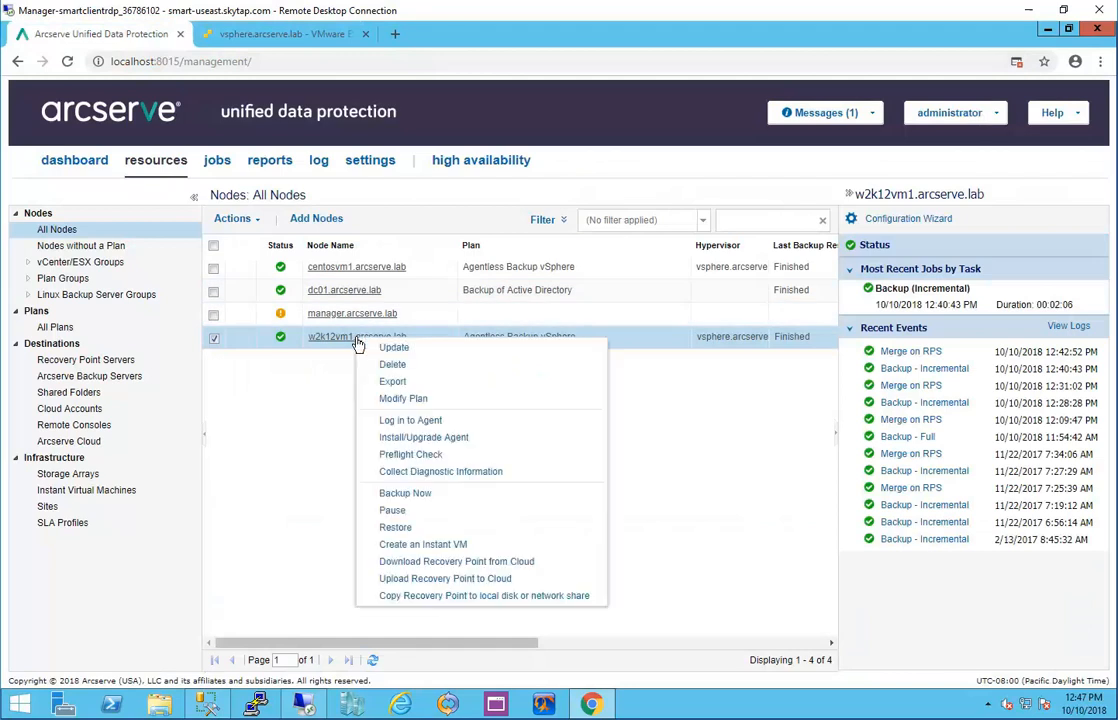
left_click(419, 497)
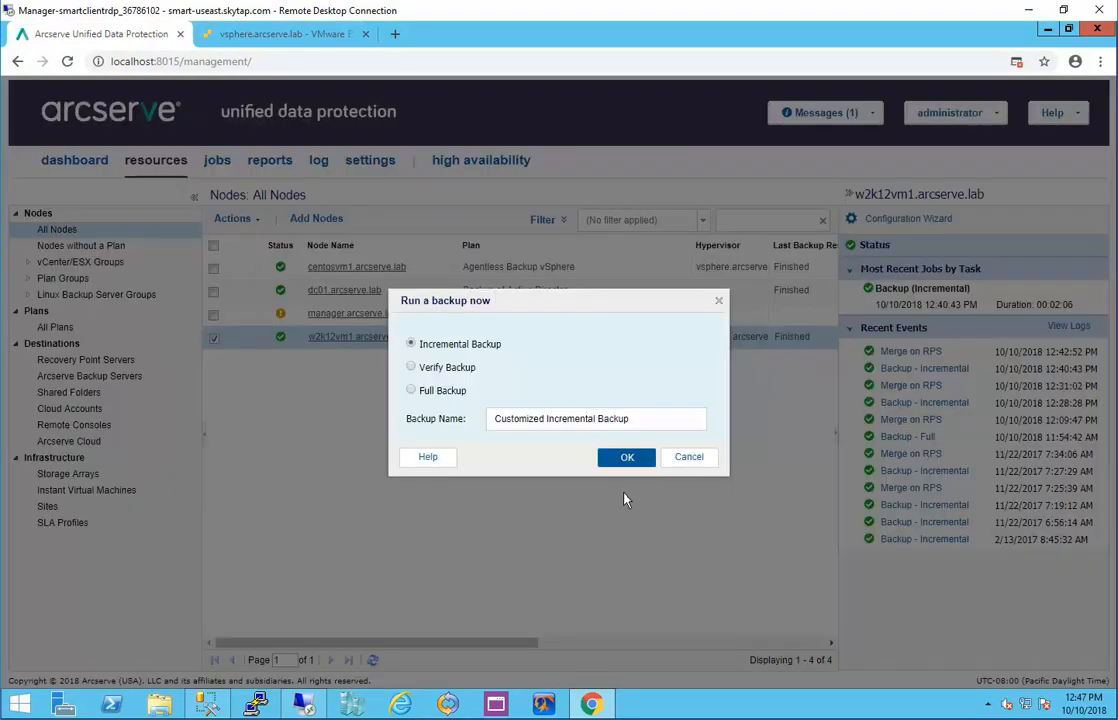
left_click(634, 466)
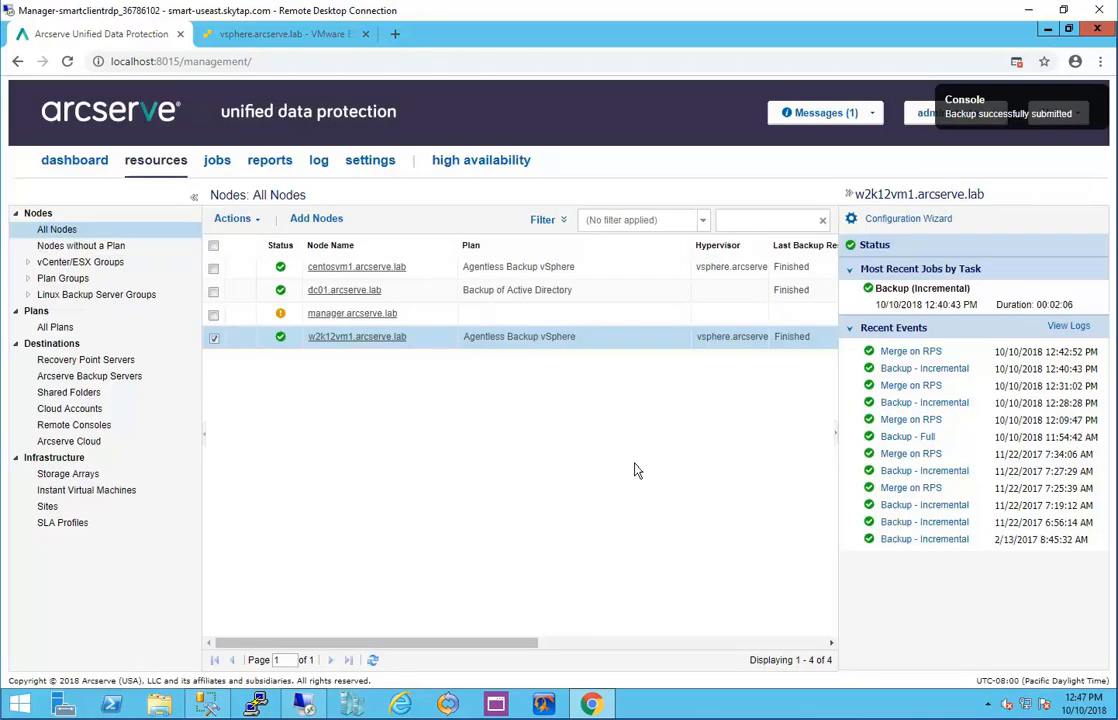
Switch to the w2k12vm1 remote desktop and examine its installed programs for a backup agent.
left_click(303, 706)
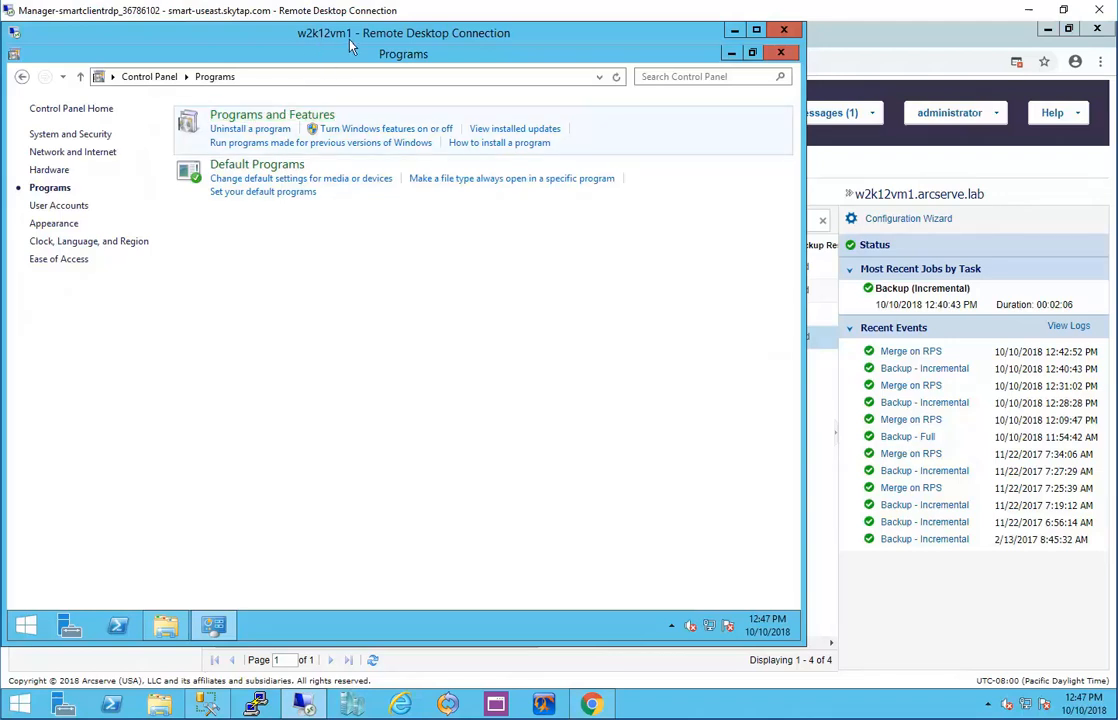
left_click(220, 129)
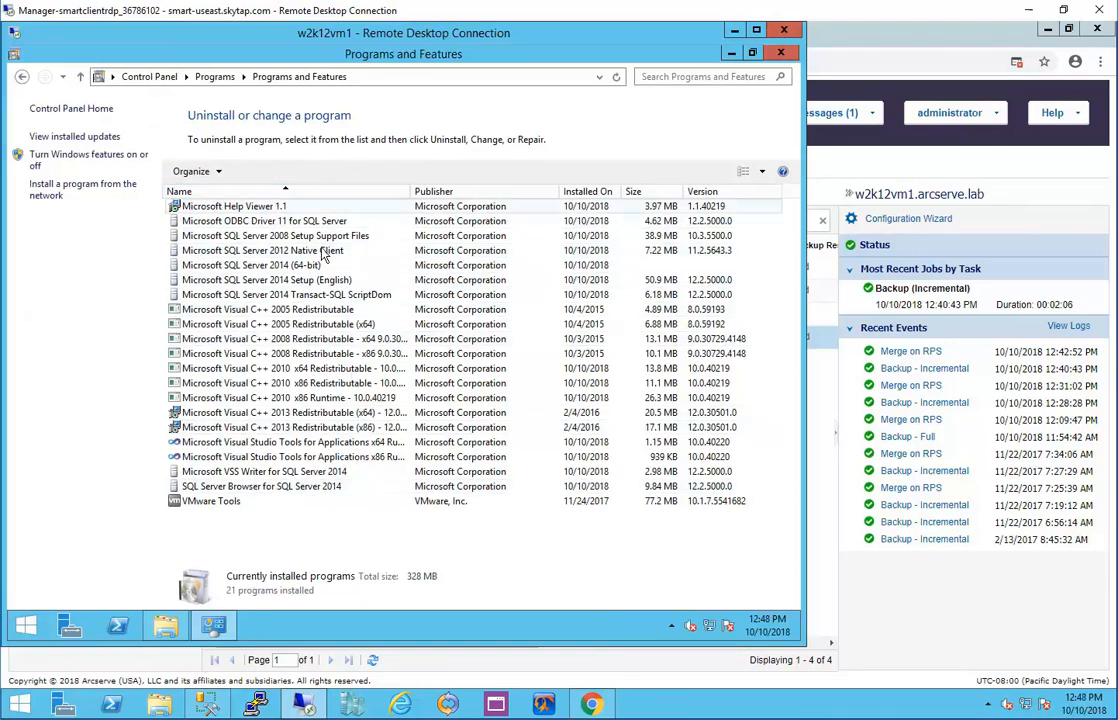
left_click(215, 78)
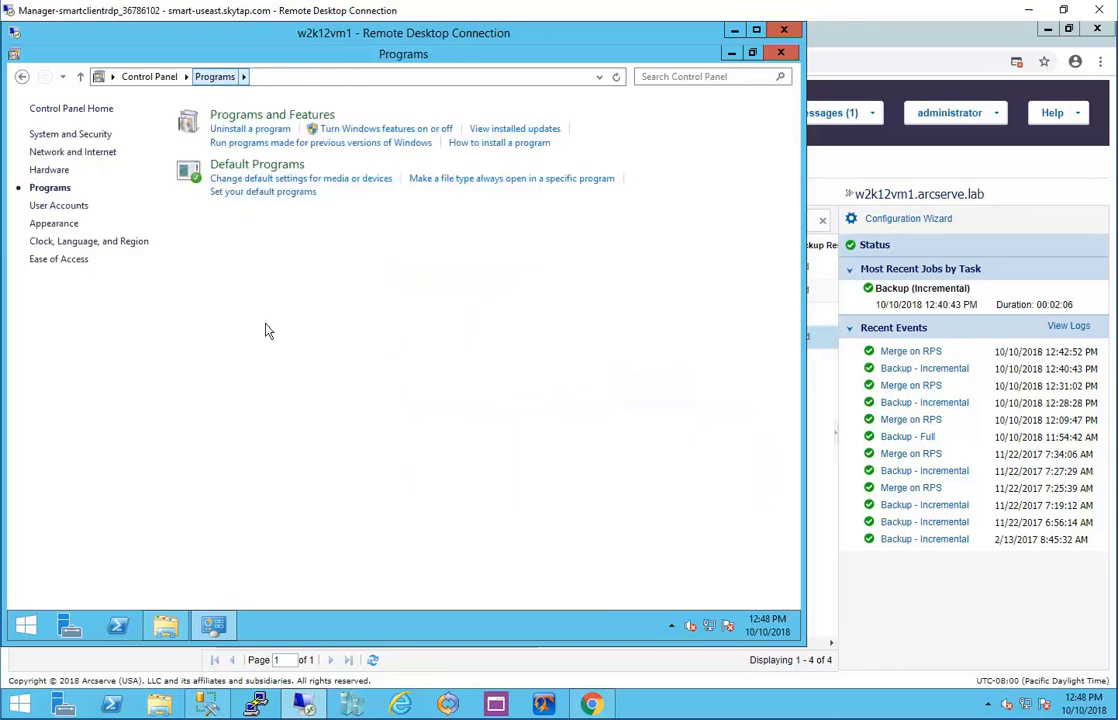
Inspect the Program Files and Program Files (x86) folders on w2k12vm1's C: drive for agent software.
left_click(166, 626)
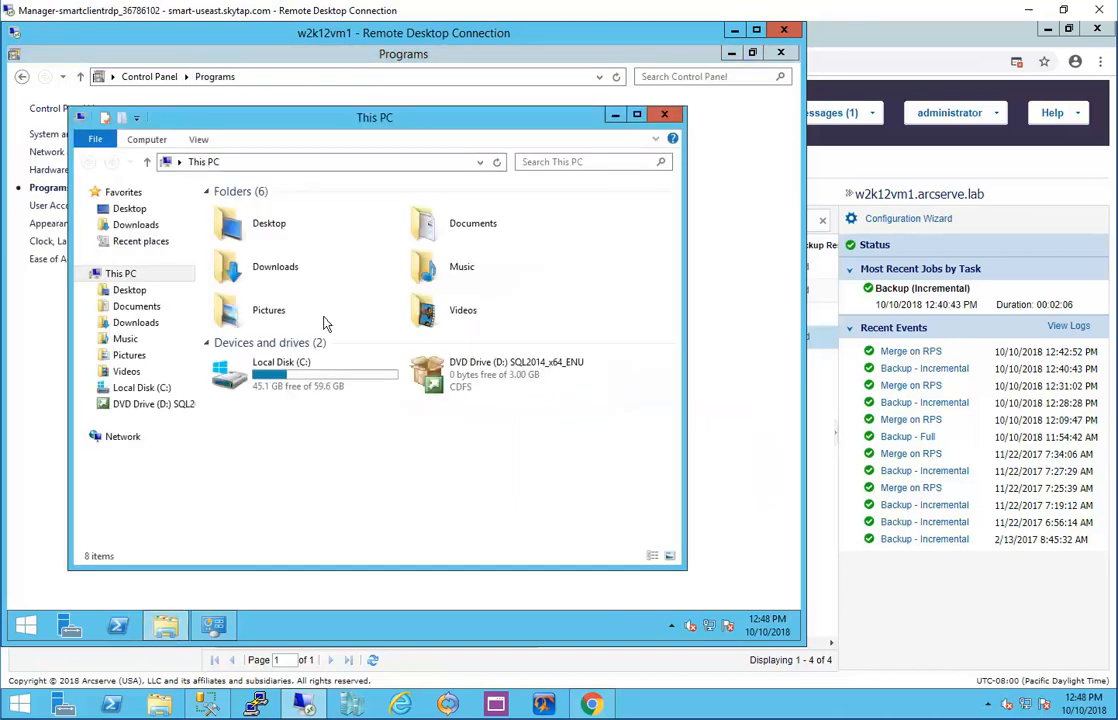
double_click(340, 370)
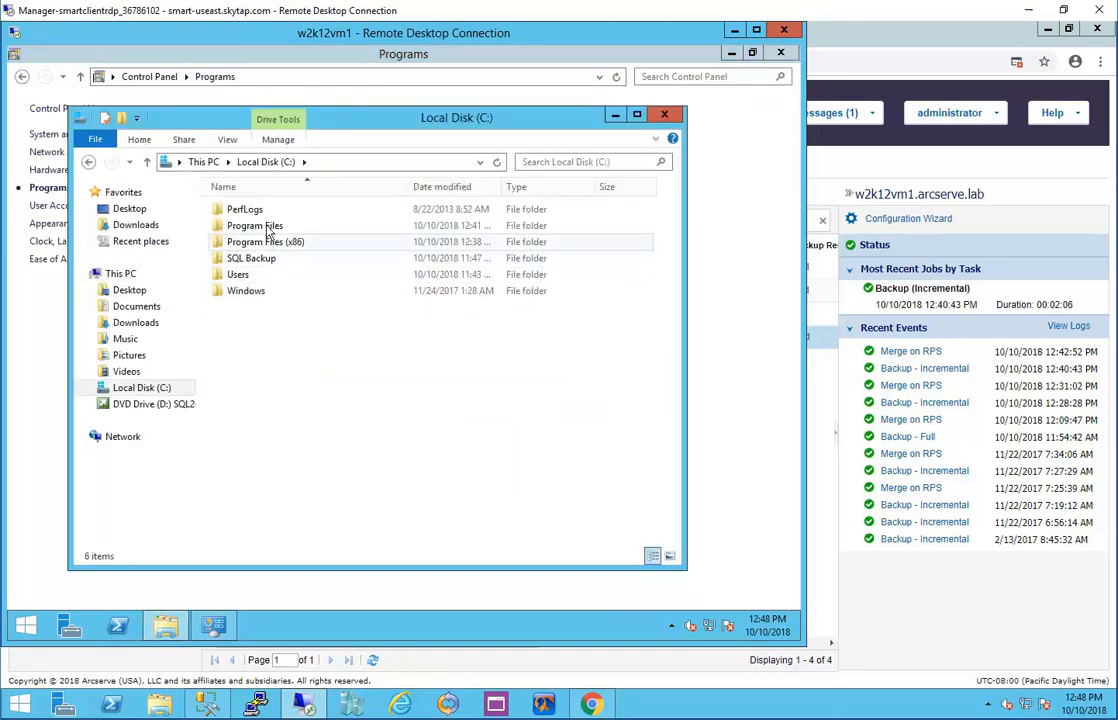
double_click(262, 228)
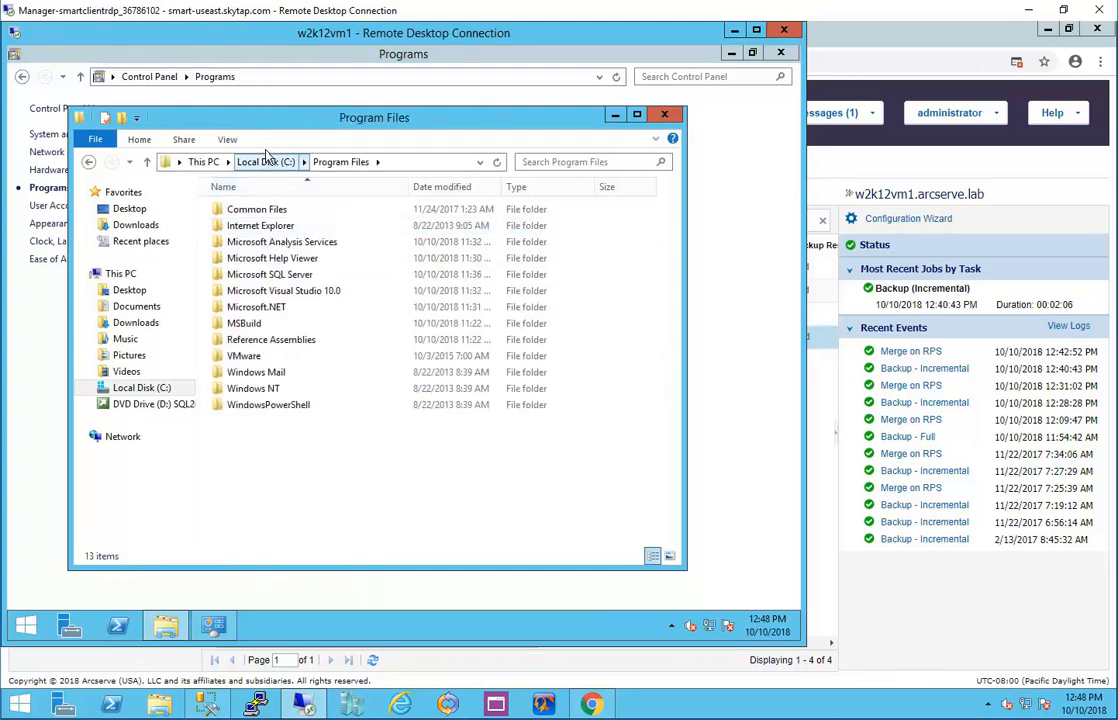
left_click(265, 161)
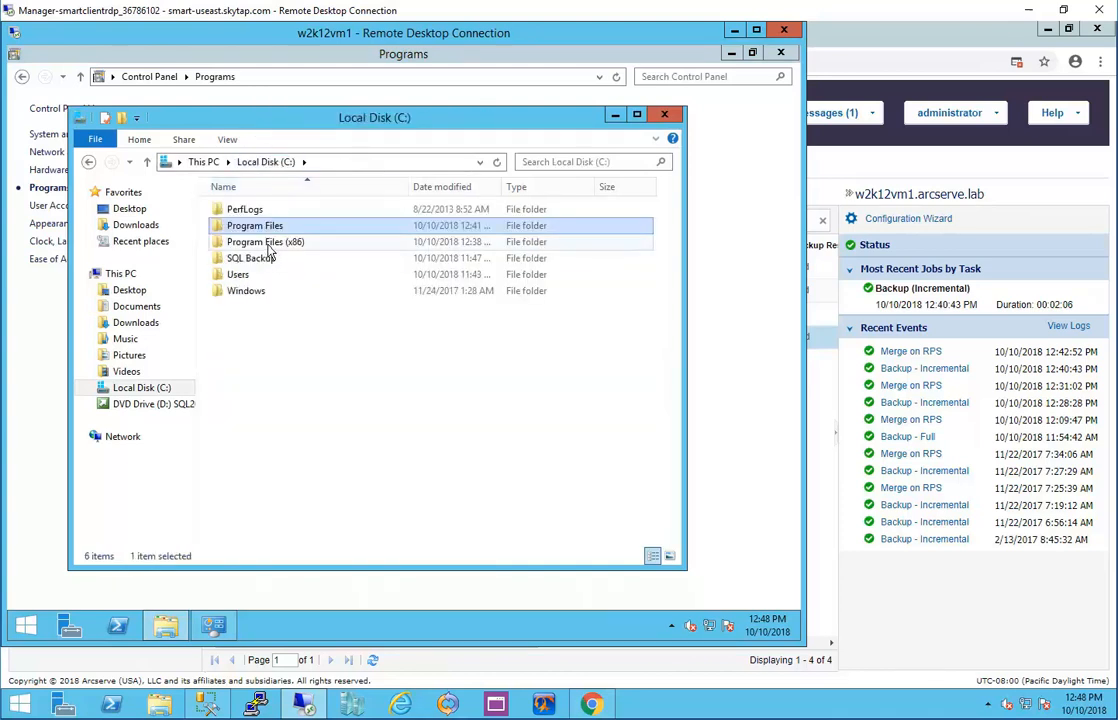
double_click(267, 245)
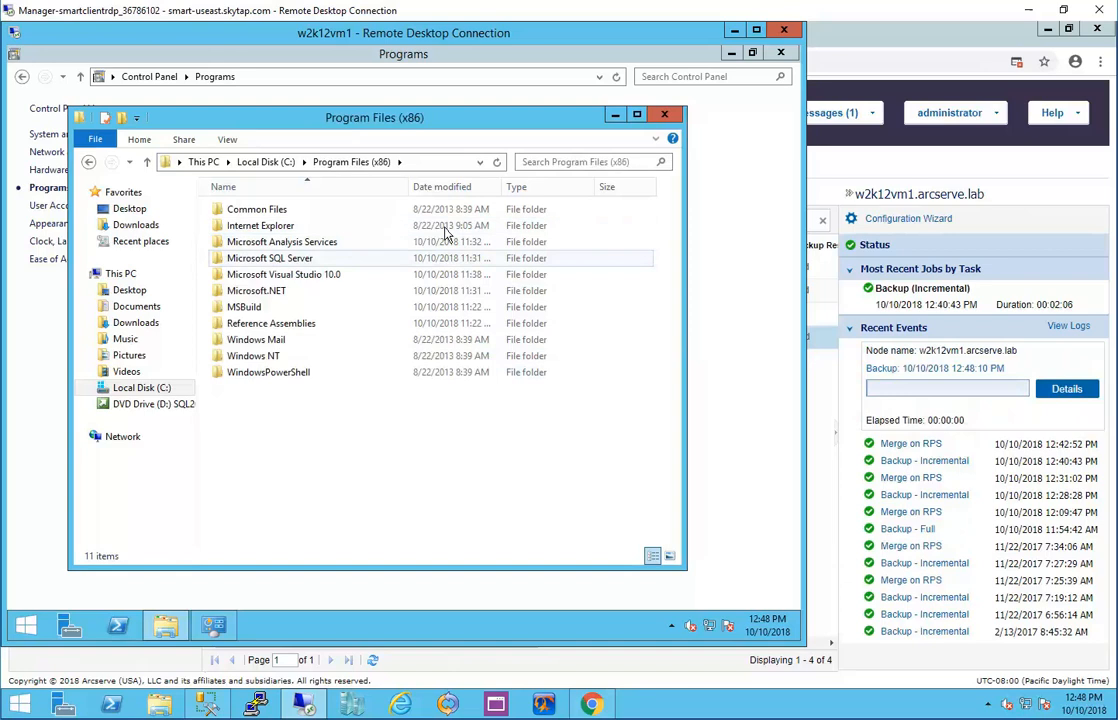
Review the running backup's details in the Arcserve console and the recent tasks on the ESXi host.
left_click(818, 428)
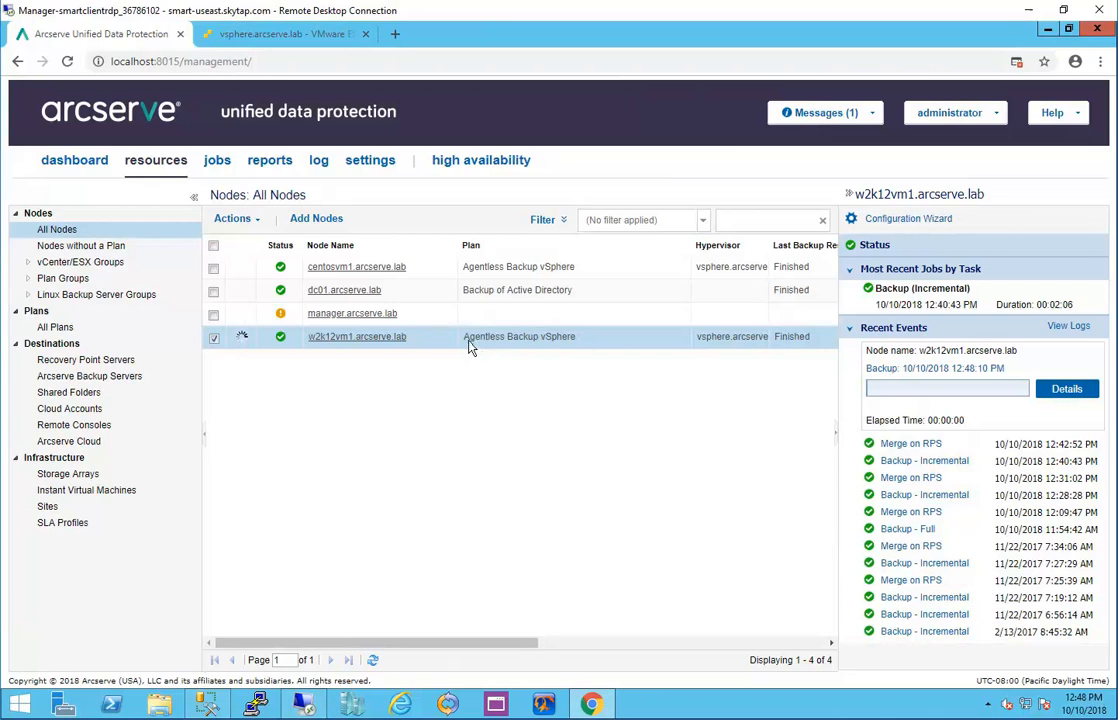
left_click(1064, 393)
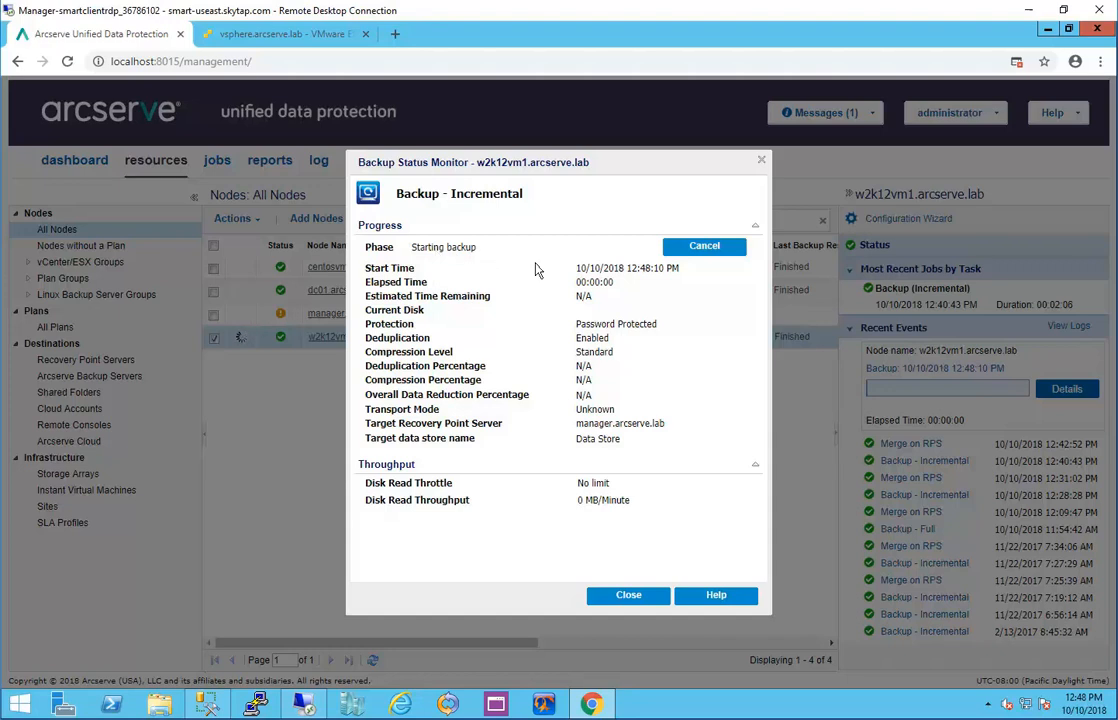
left_click(260, 36)
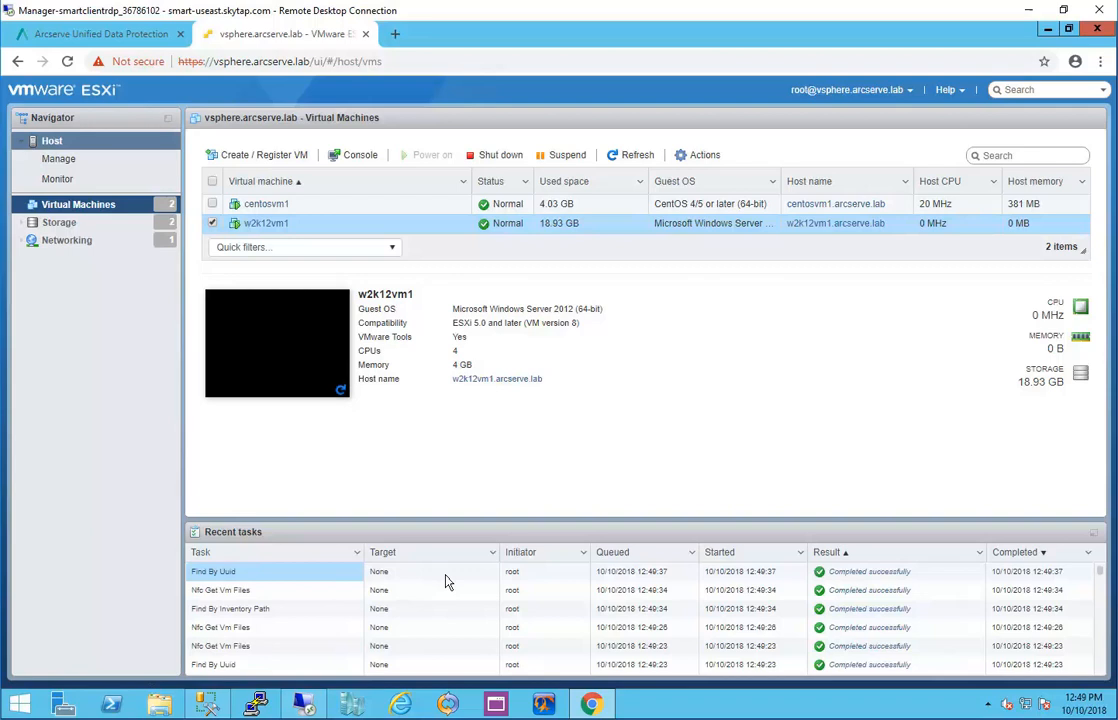
Return to the Arcserve console and open the restore options for node w2k12vm1.arcserve.lab.
left_click(105, 36)
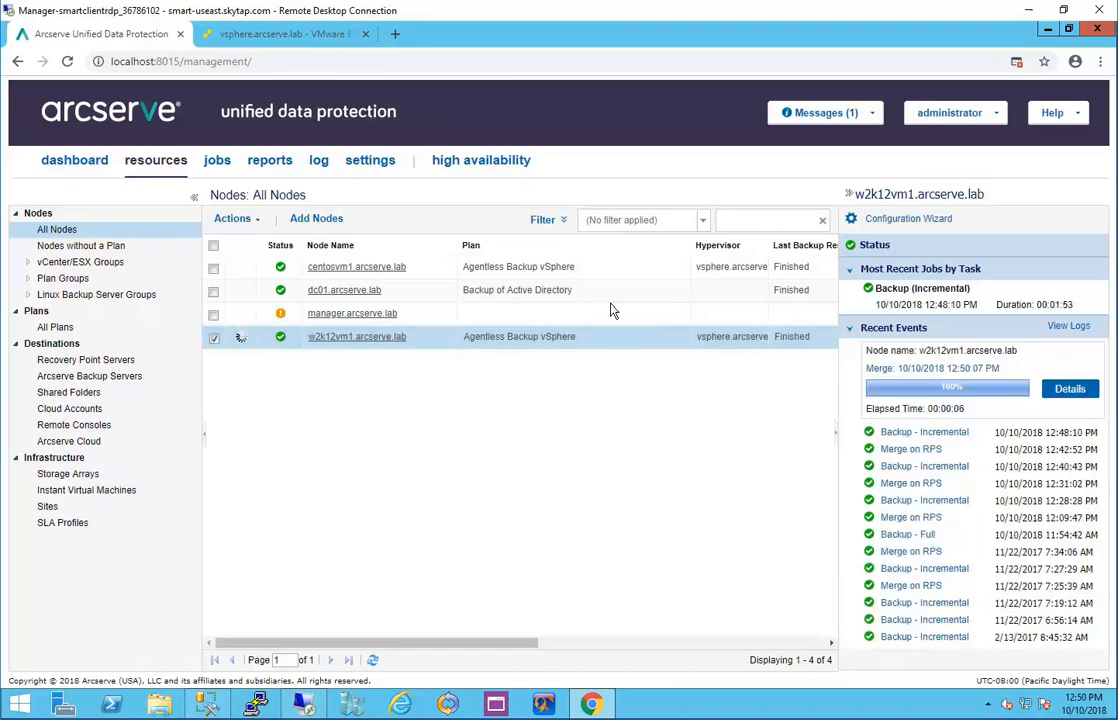
right_click(336, 345)
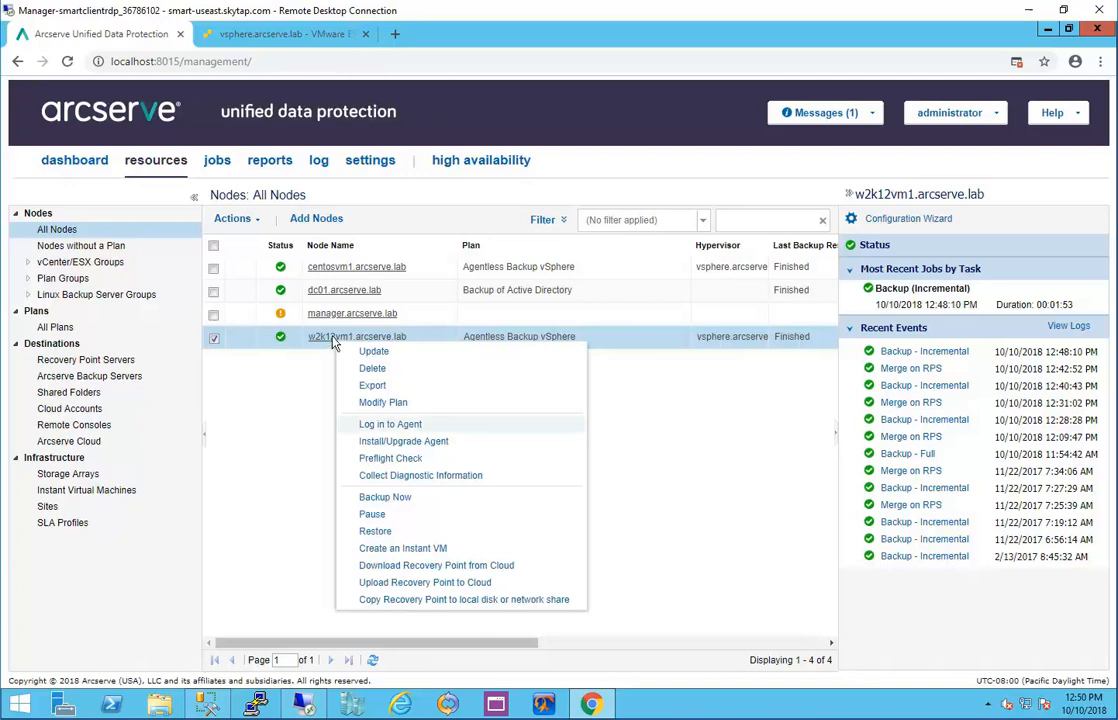
left_click(381, 543)
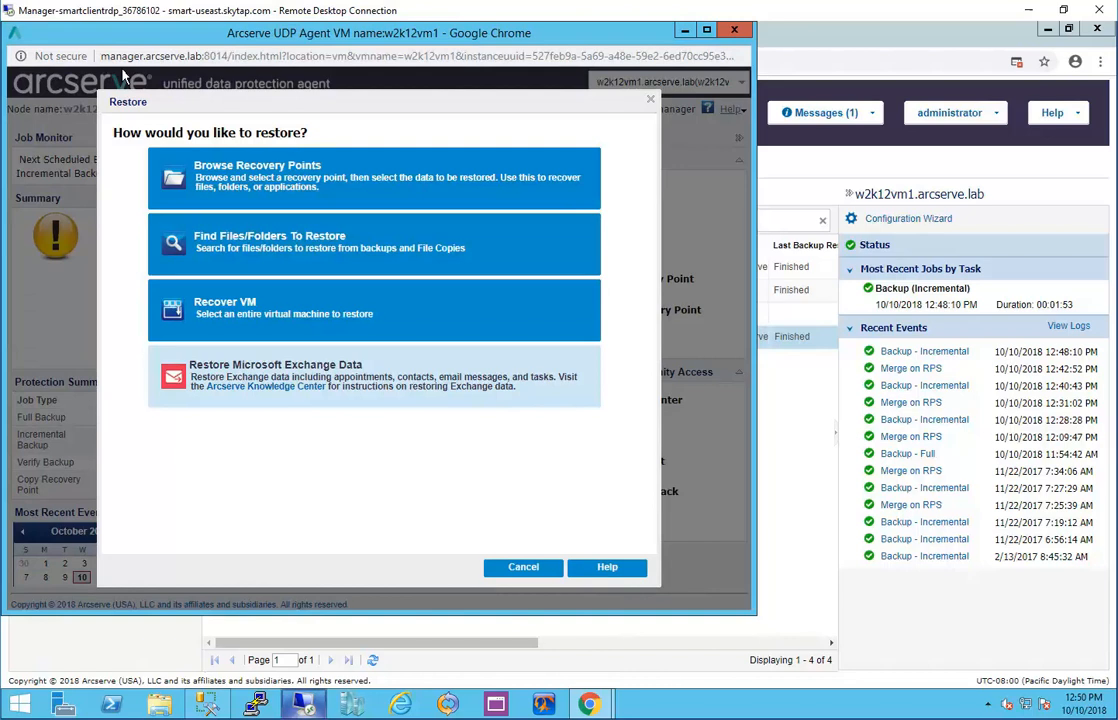
Recheck the Program Files folder and the installed programs list on the w2k12vm1 remote desktop.
left_click(303, 704)
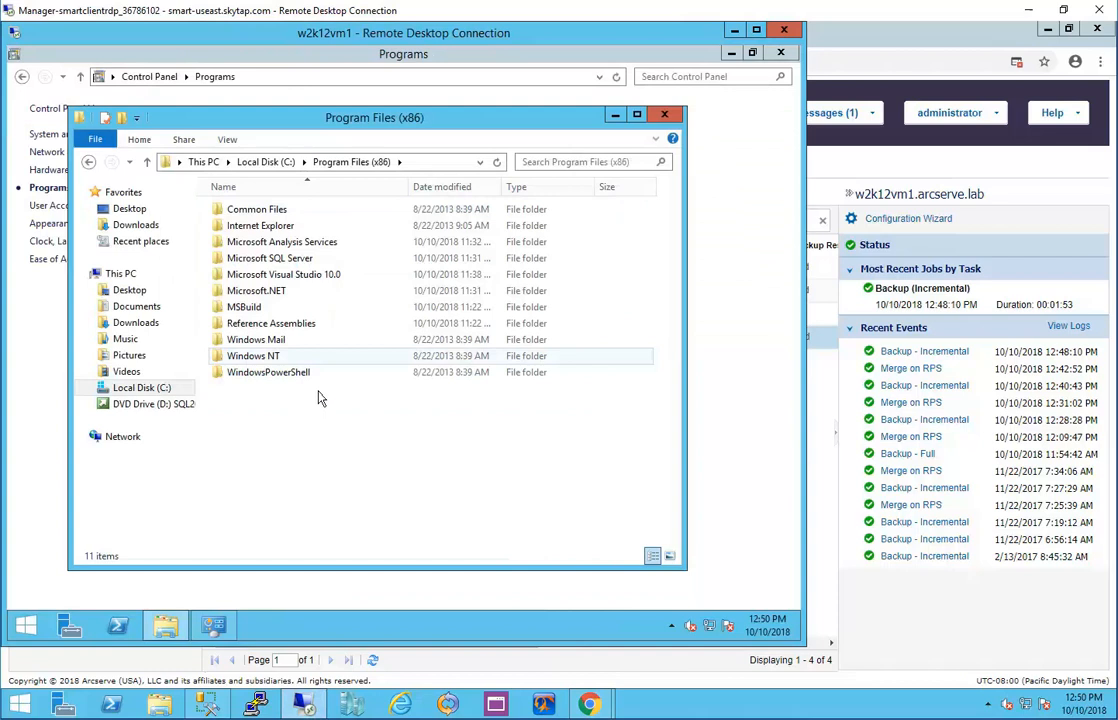
left_click(282, 162)
double_click(253, 227)
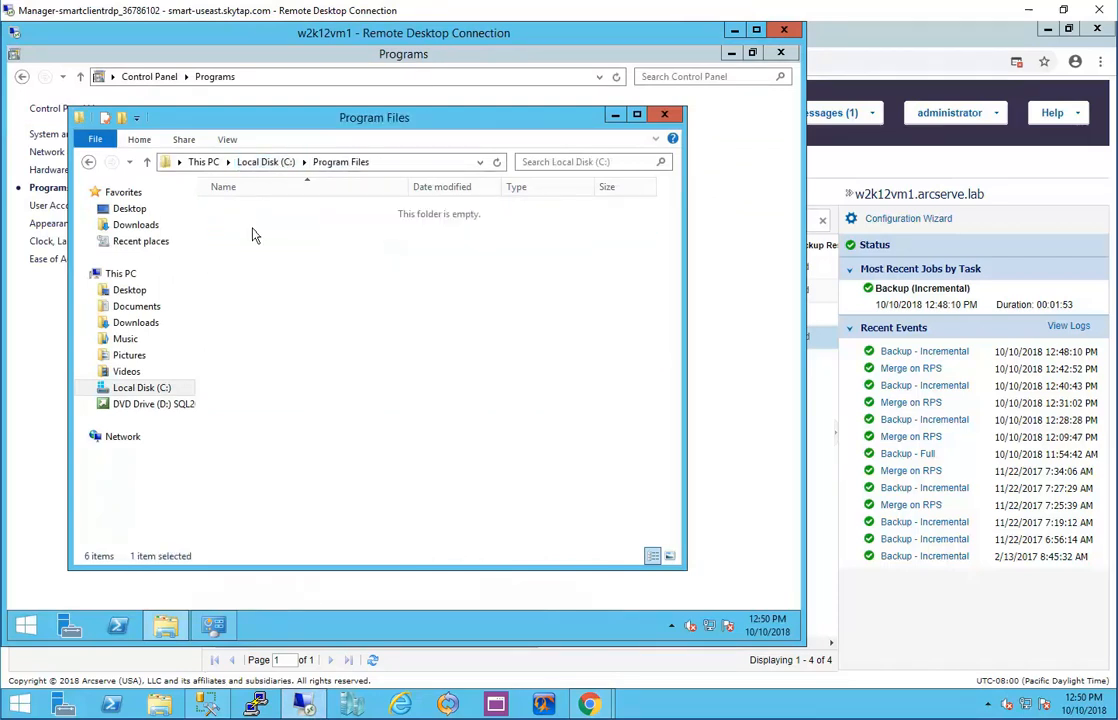
left_click(772, 298)
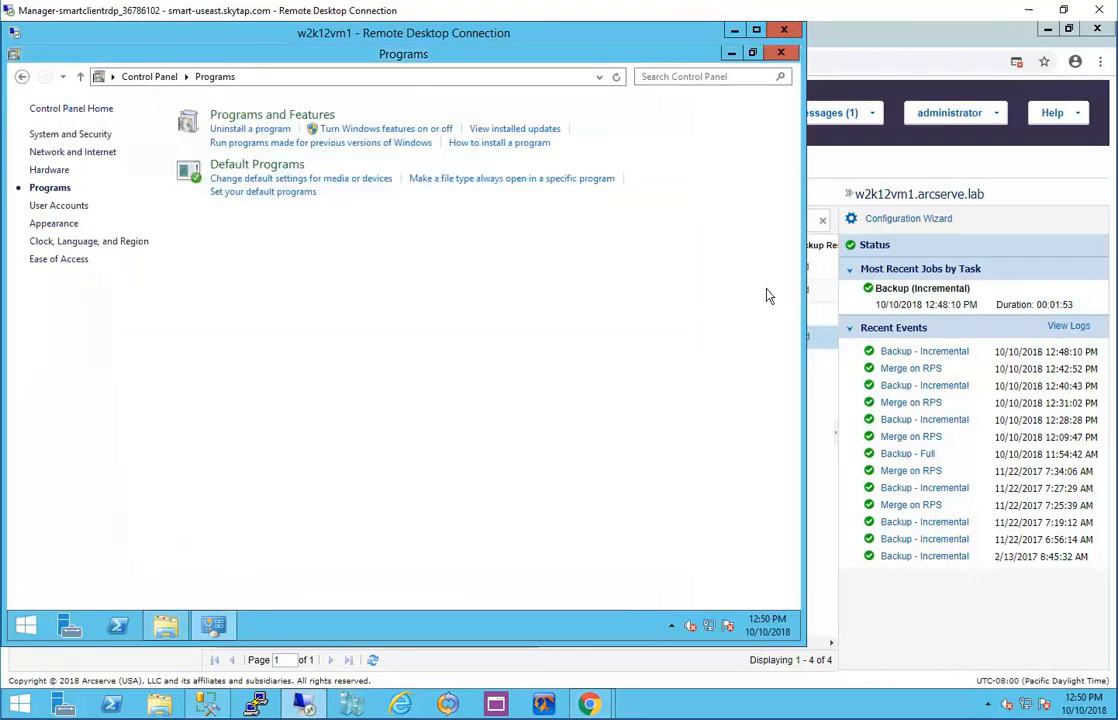
left_click(228, 127)
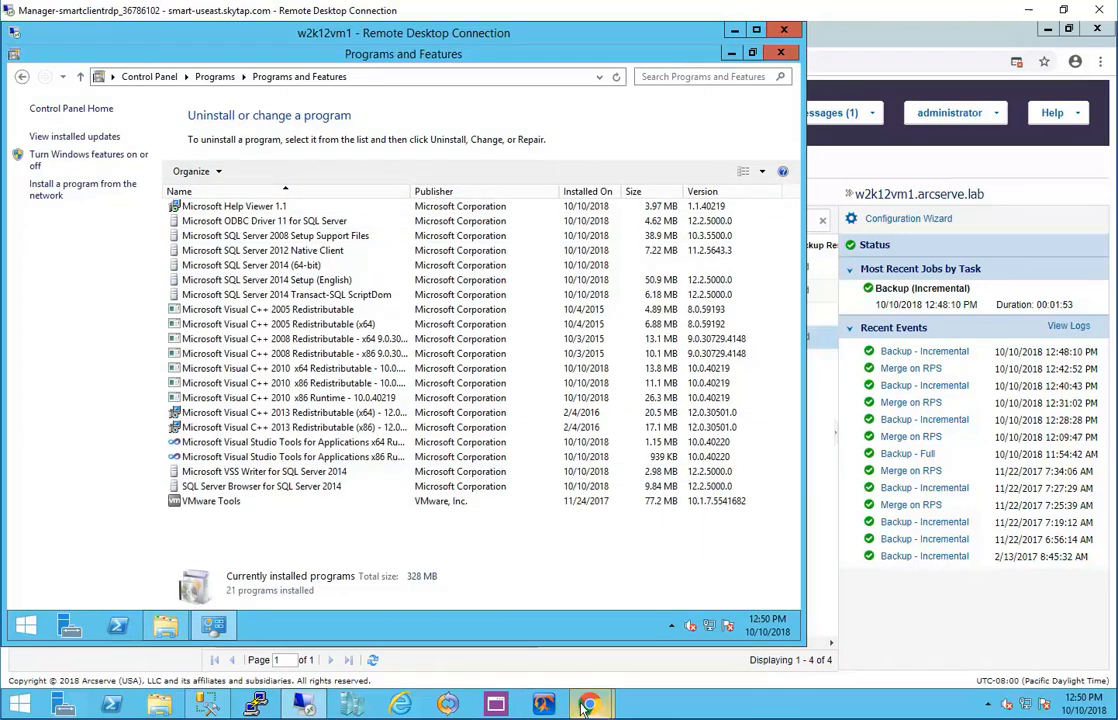
In the restore window, browse recovery points and select the AdventureWorks2014 database from the 12:48:10 PM incremental backup, continuing to the restore options.
mouse_move(585, 706)
left_click(675, 618)
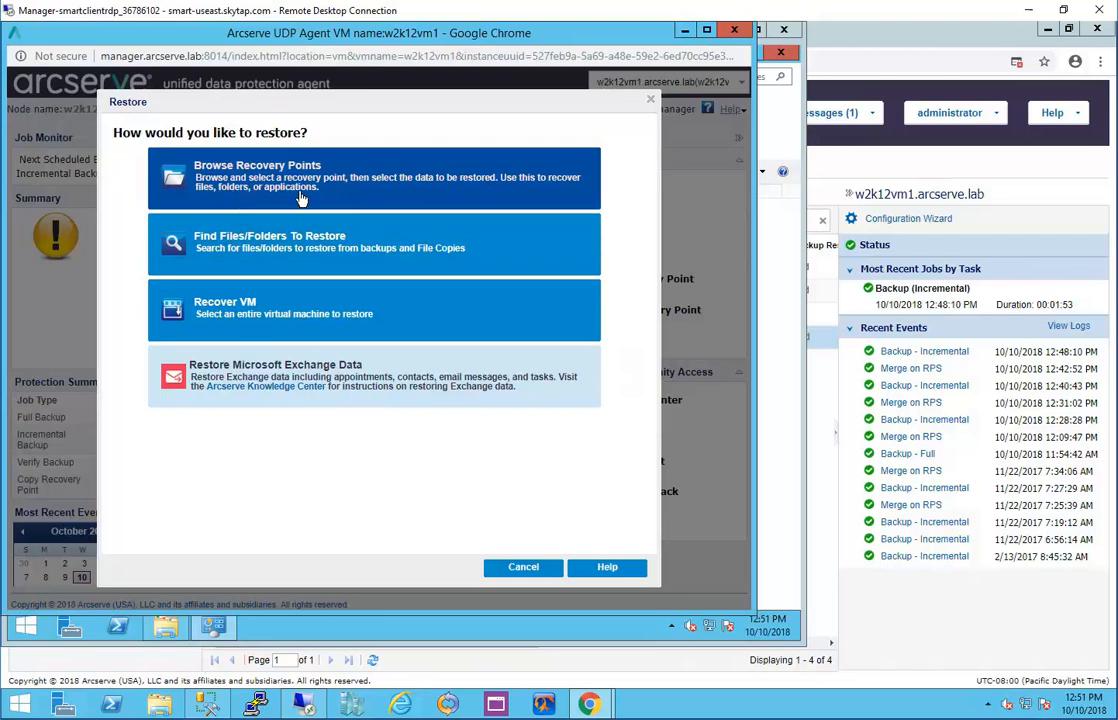
left_click(243, 168)
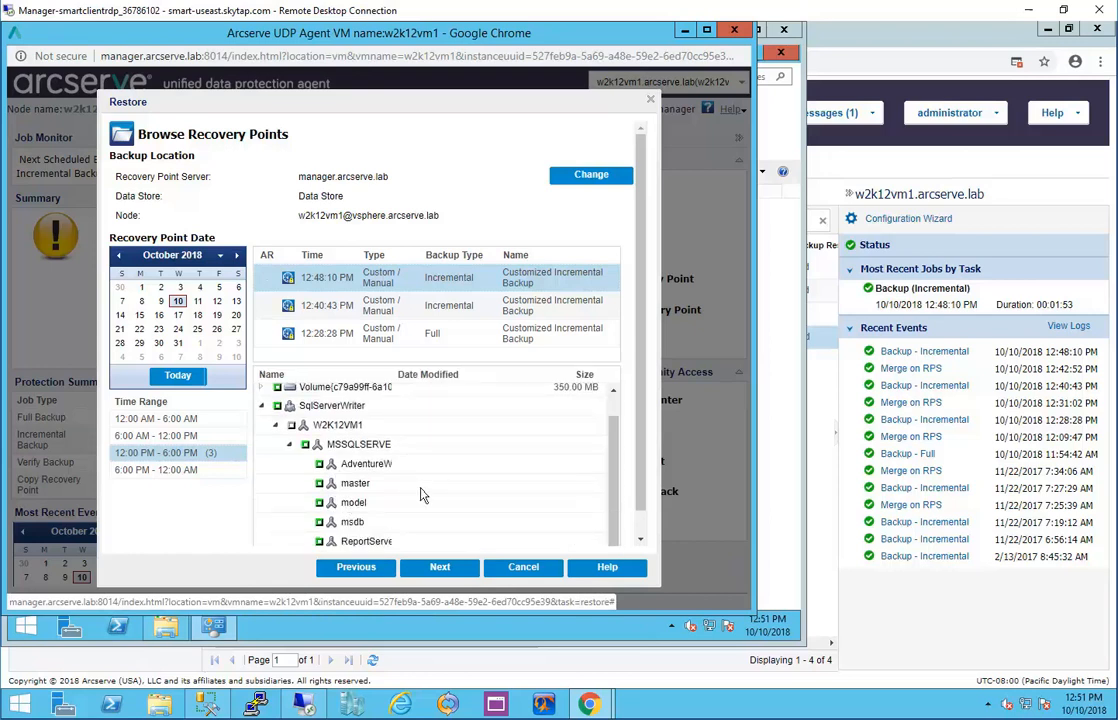
left_click_drag(396, 428, 450, 391)
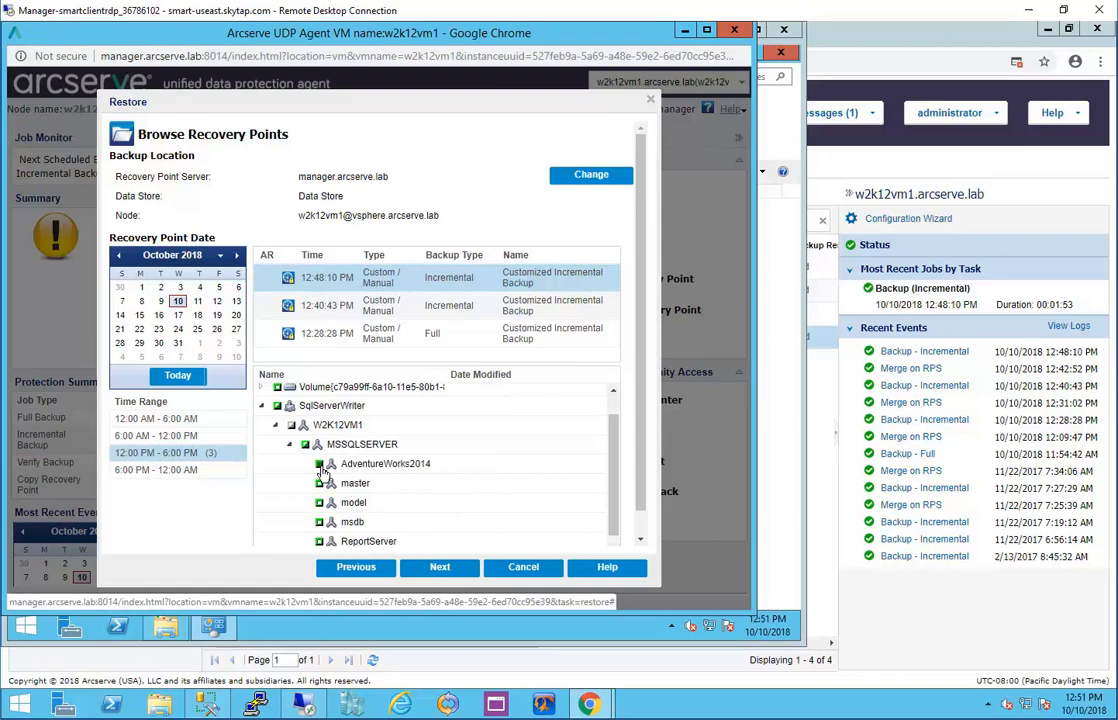
left_click(320, 466)
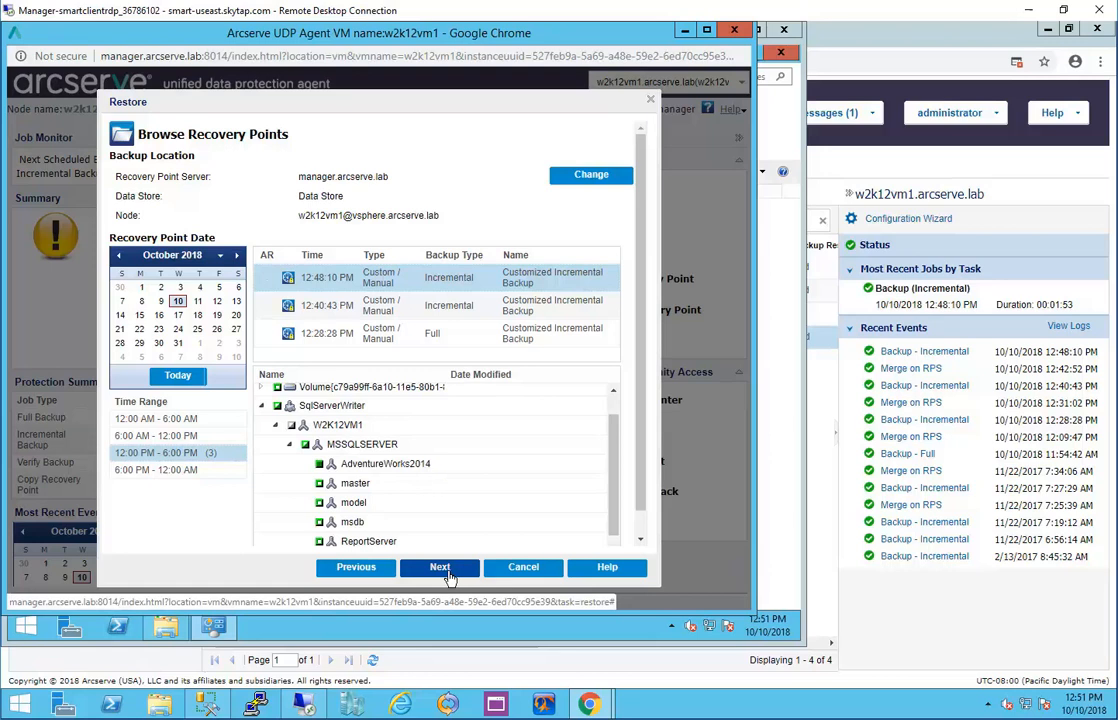
left_click(441, 577)
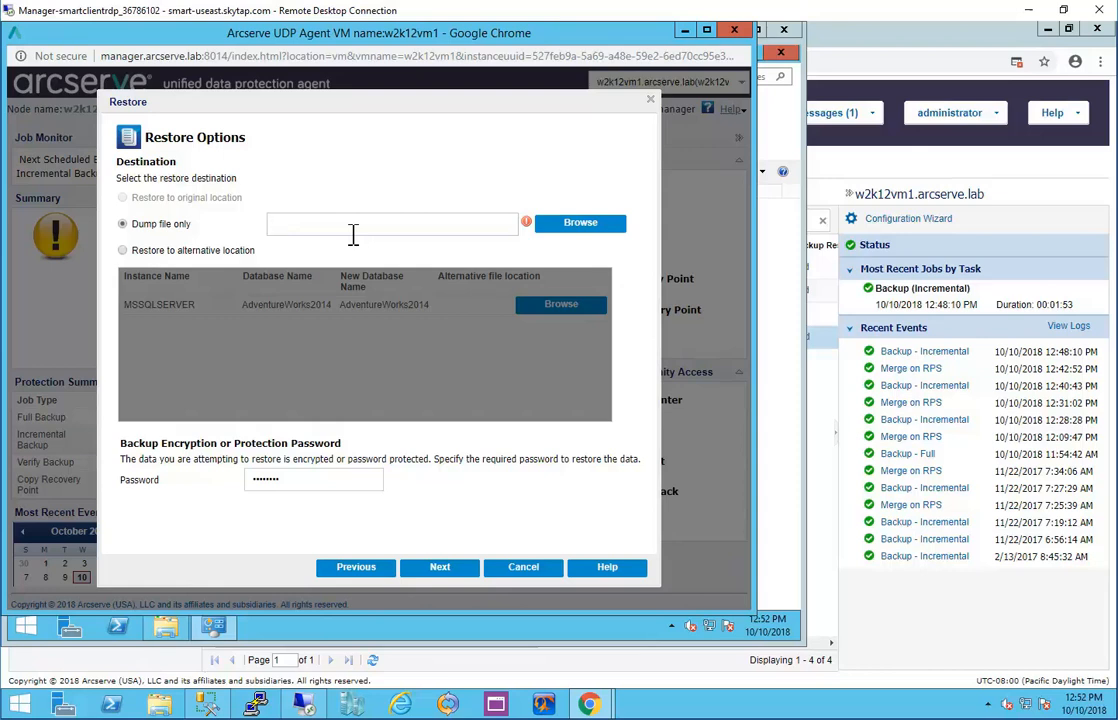
Choose to restore to an alternative location and create a destination folder named SQL under E:\.
left_click(122, 251)
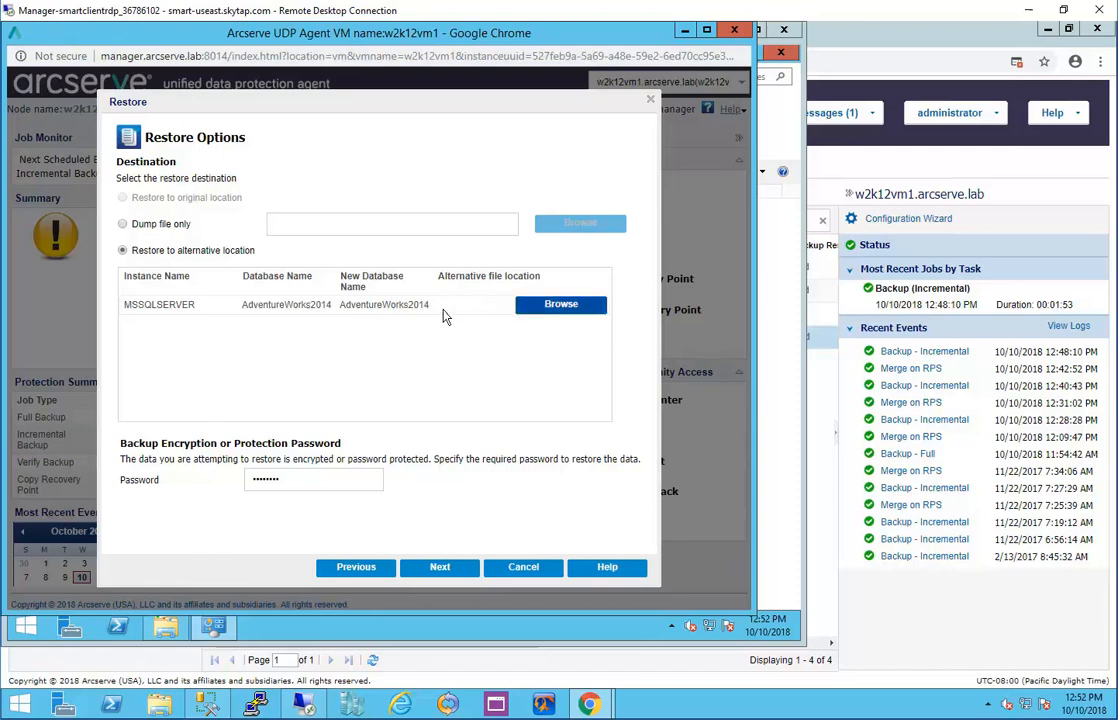
left_click(560, 307)
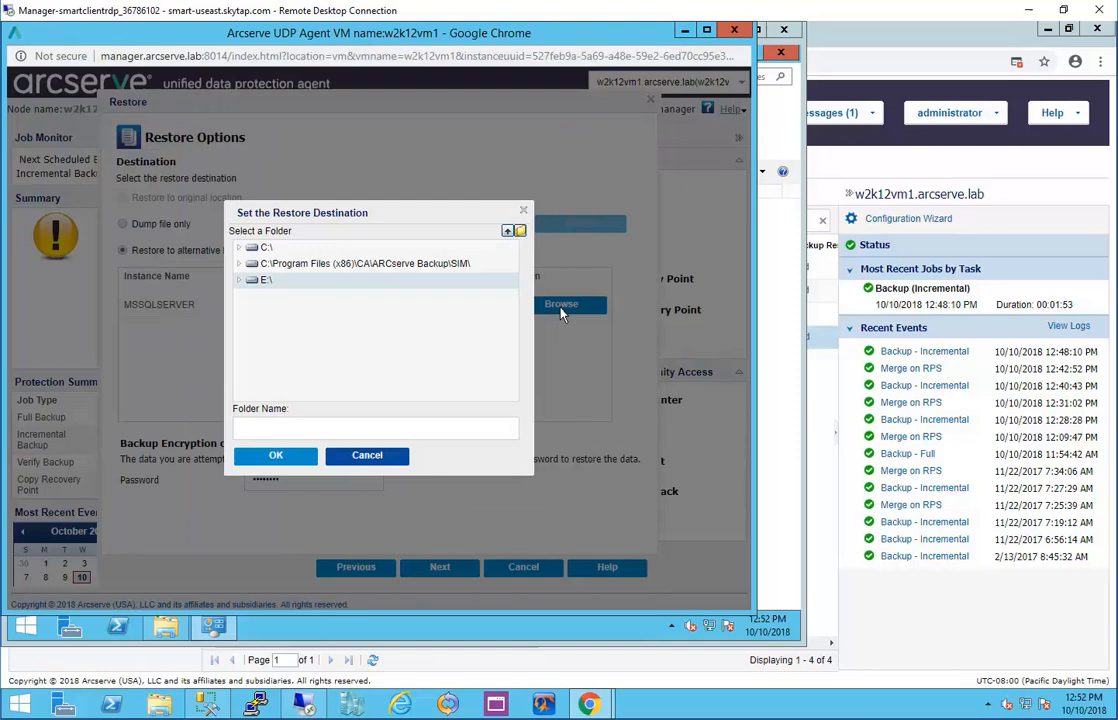
left_click(245, 280)
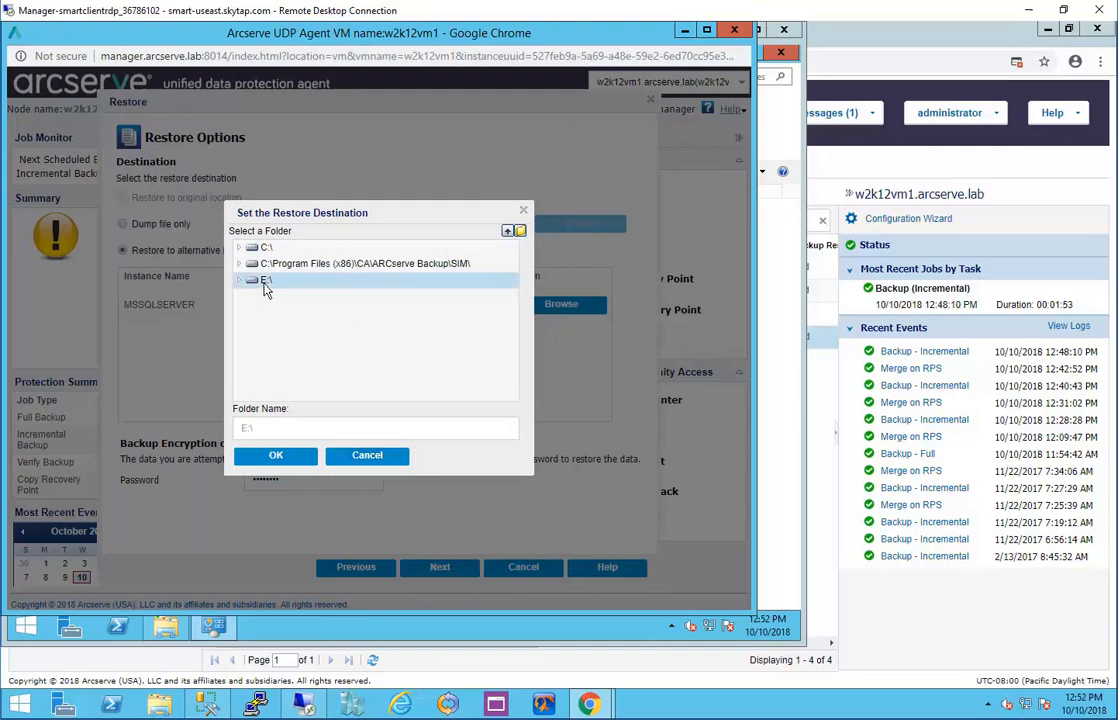
left_click(520, 232)
type("SQL")
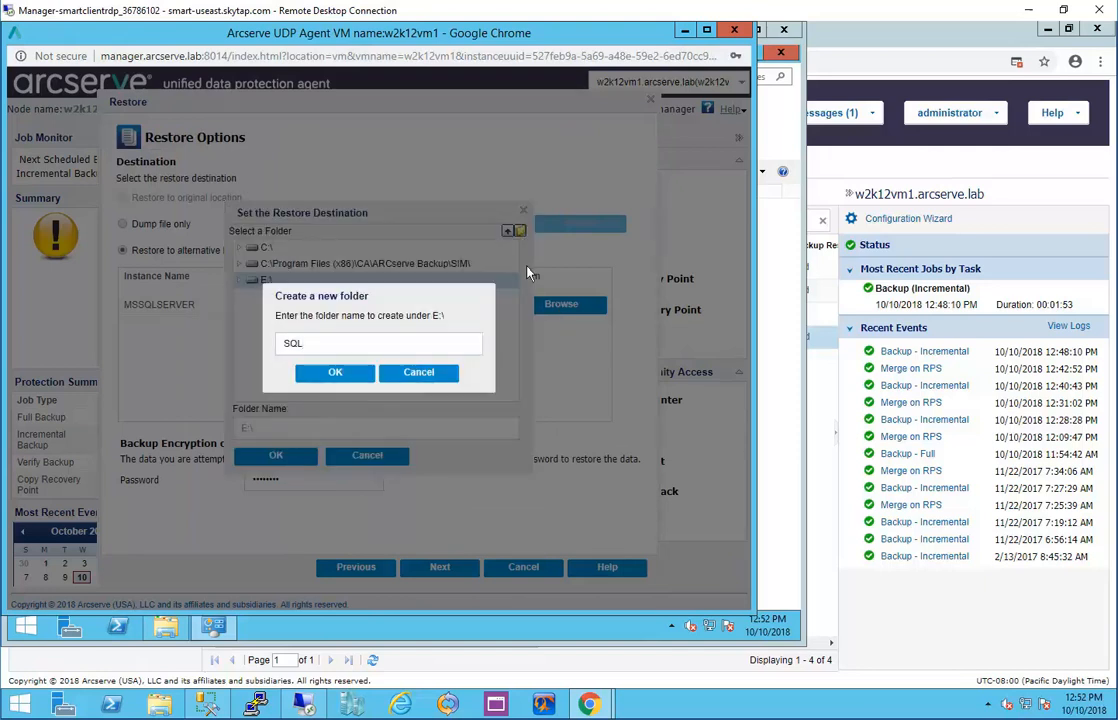
left_click(334, 372)
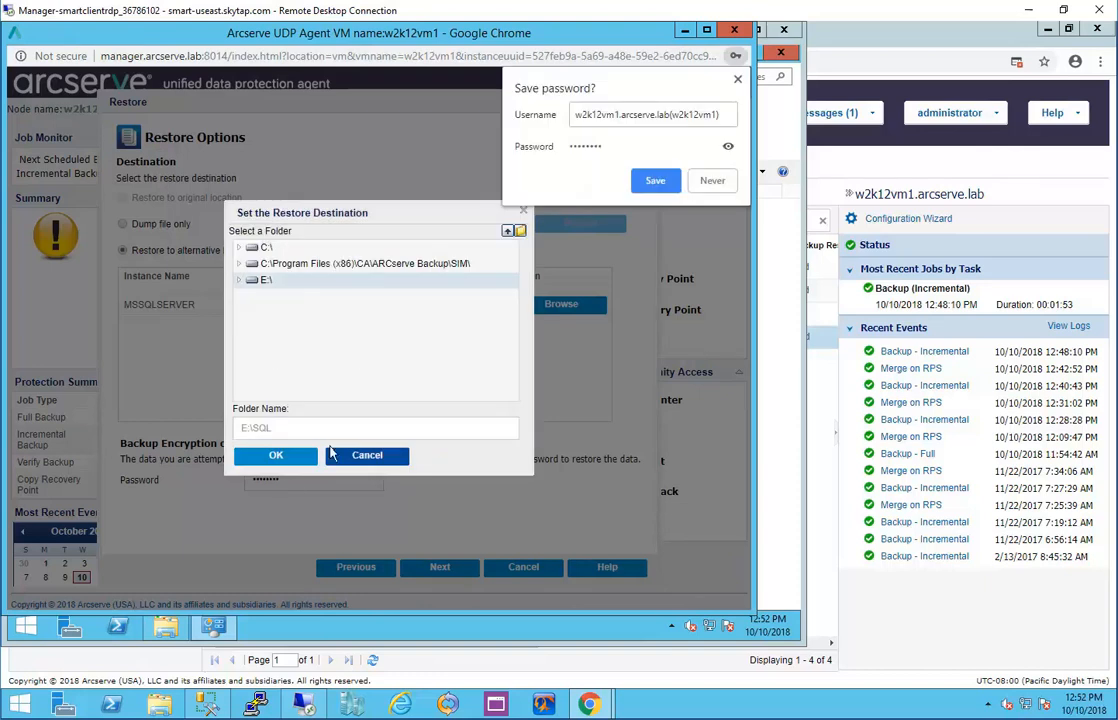
Set the E:\SQL folder as the alternative file location for the AdventureWorks2014 database.
left_click(240, 280)
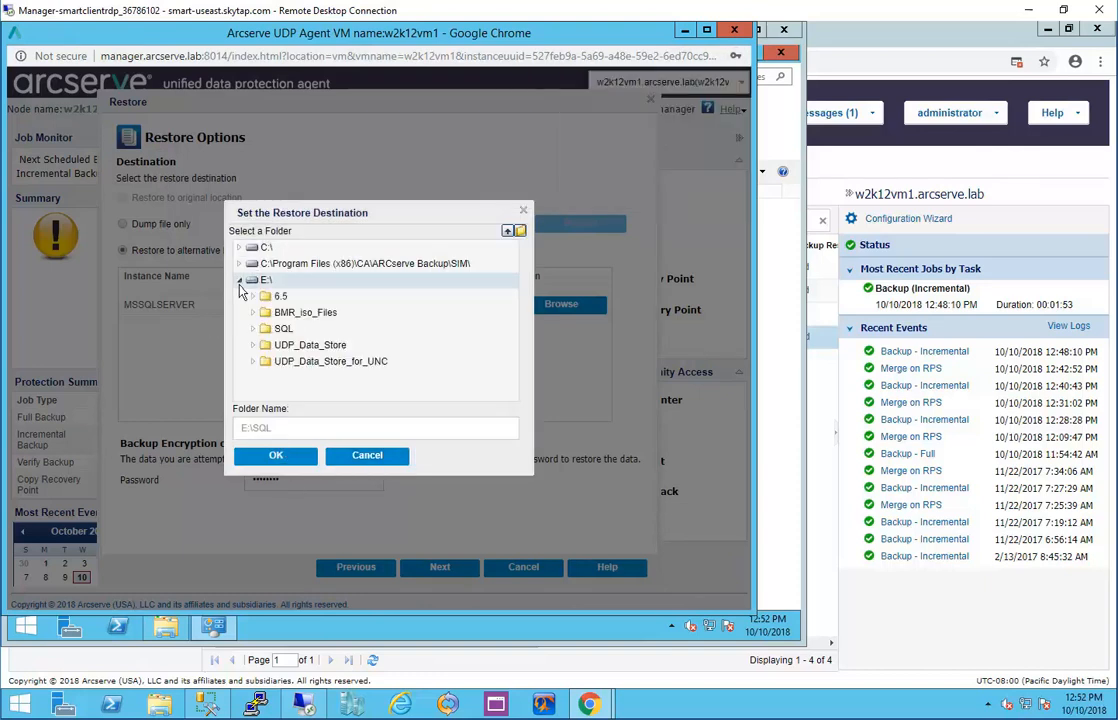
left_click(278, 328)
left_click(275, 455)
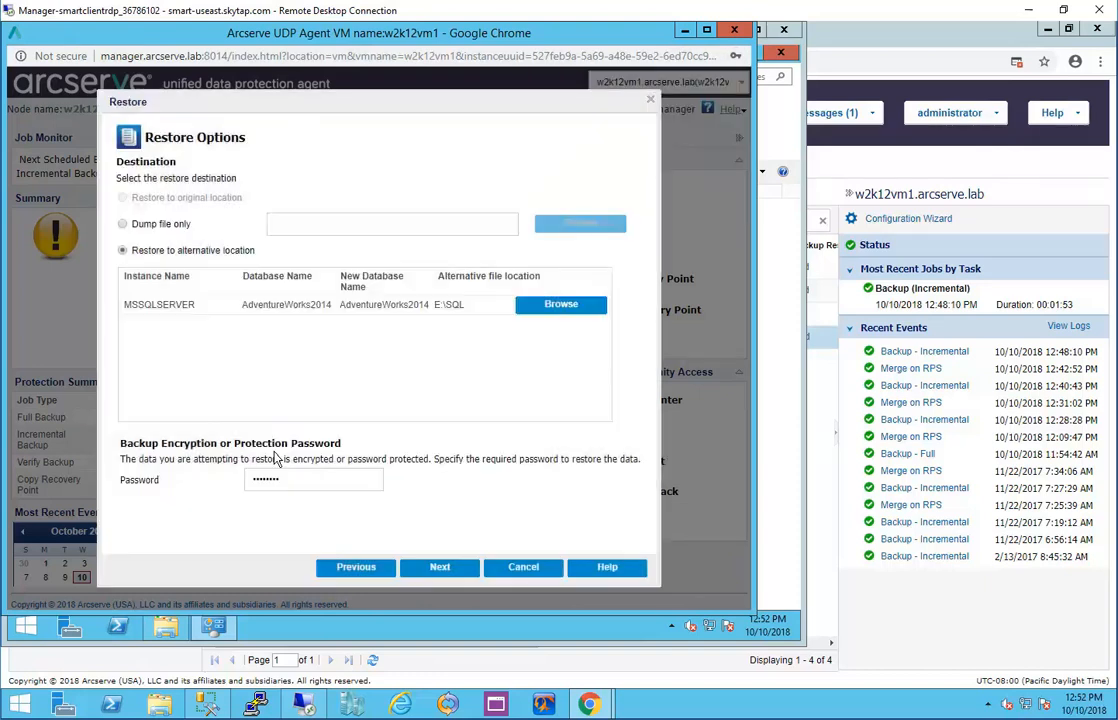
Start the AdventureWorks2014 restore to E:\SQL, view the job's progress details, and close the agent window.
left_click(441, 568)
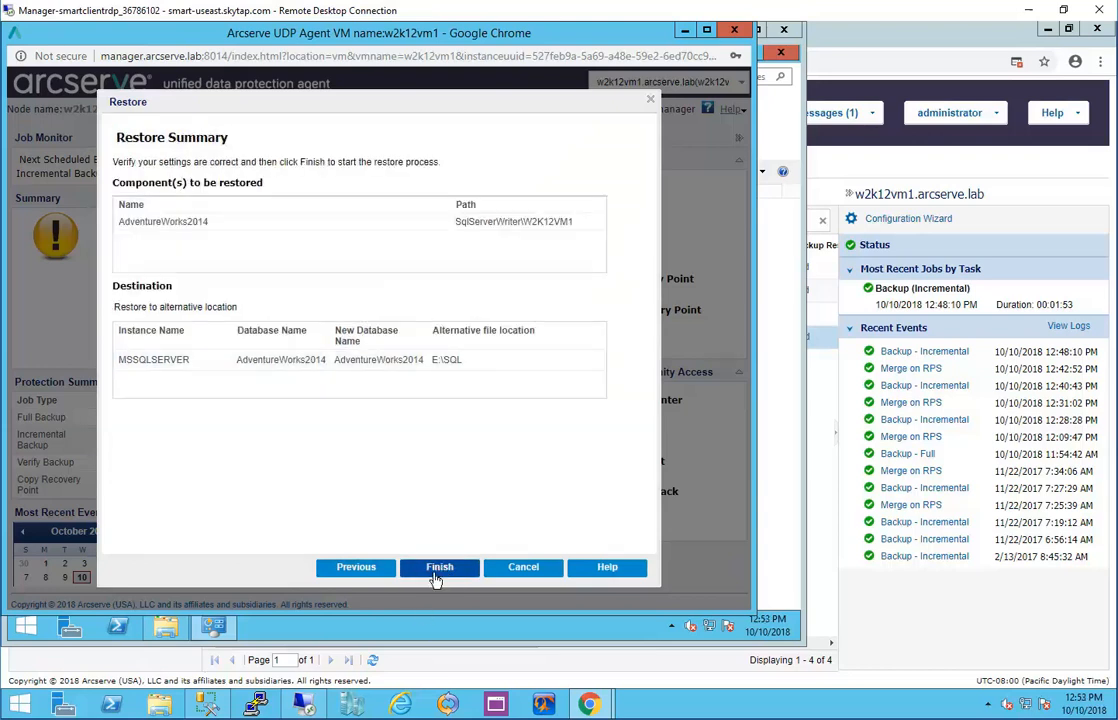
left_click(440, 567)
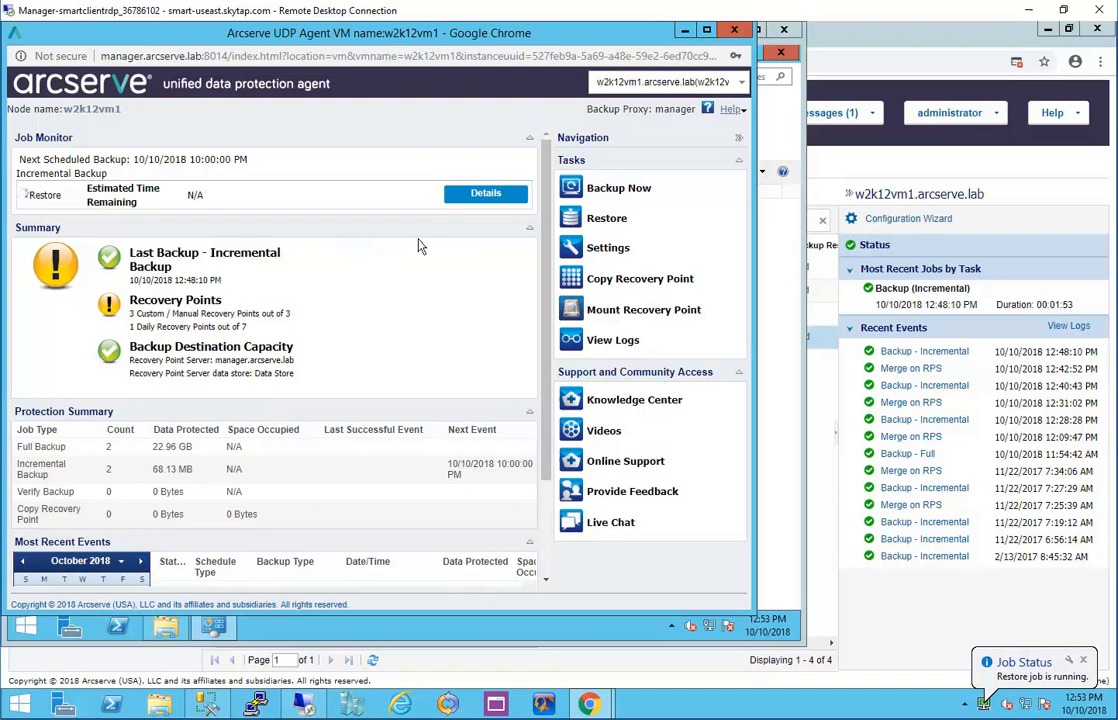
left_click(462, 193)
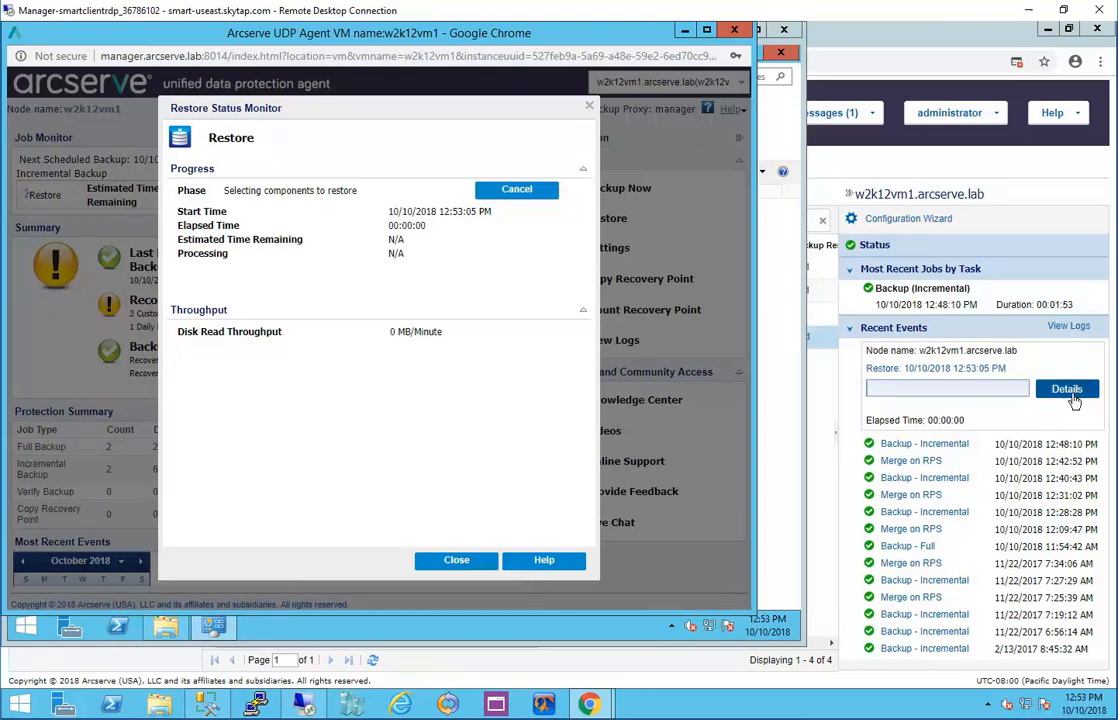
left_click(736, 33)
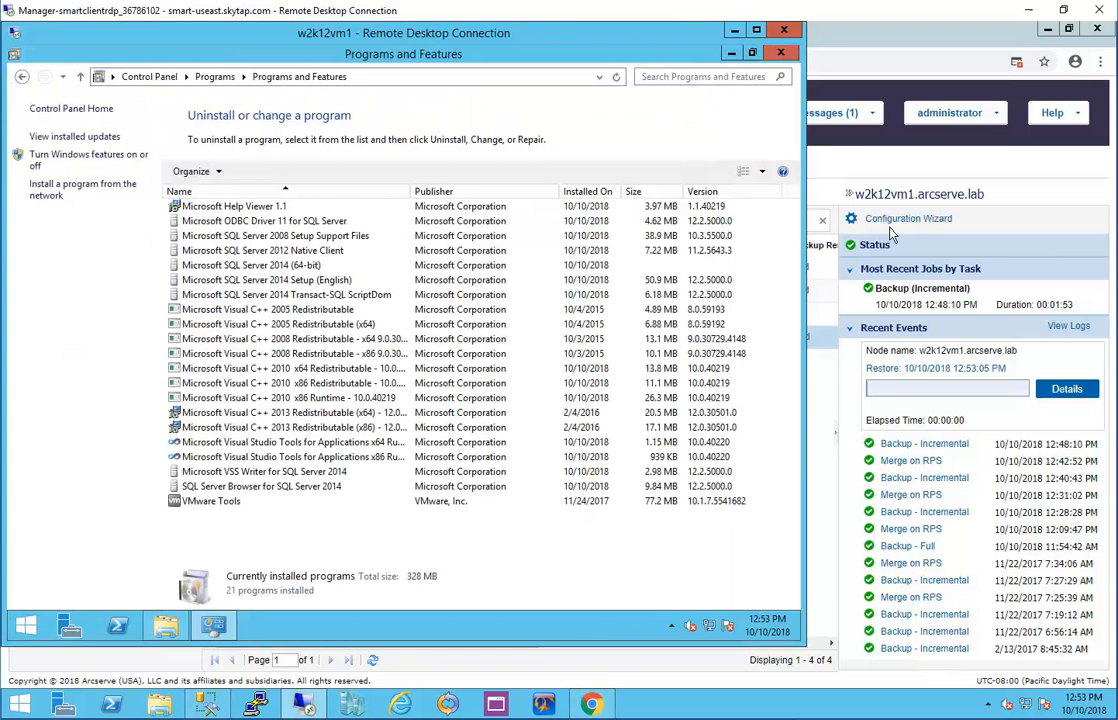
Check the running w2k12vm1 restore job in the management console's Restore Status Monitor.
left_click(1066, 393)
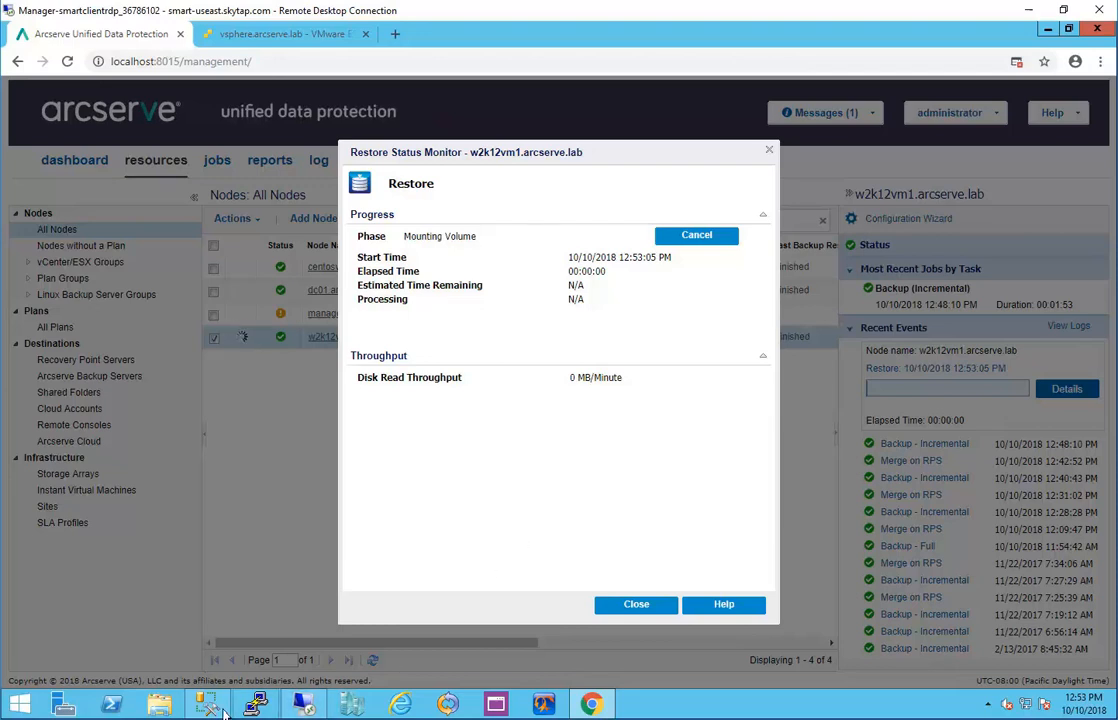
mouse_move(212, 709)
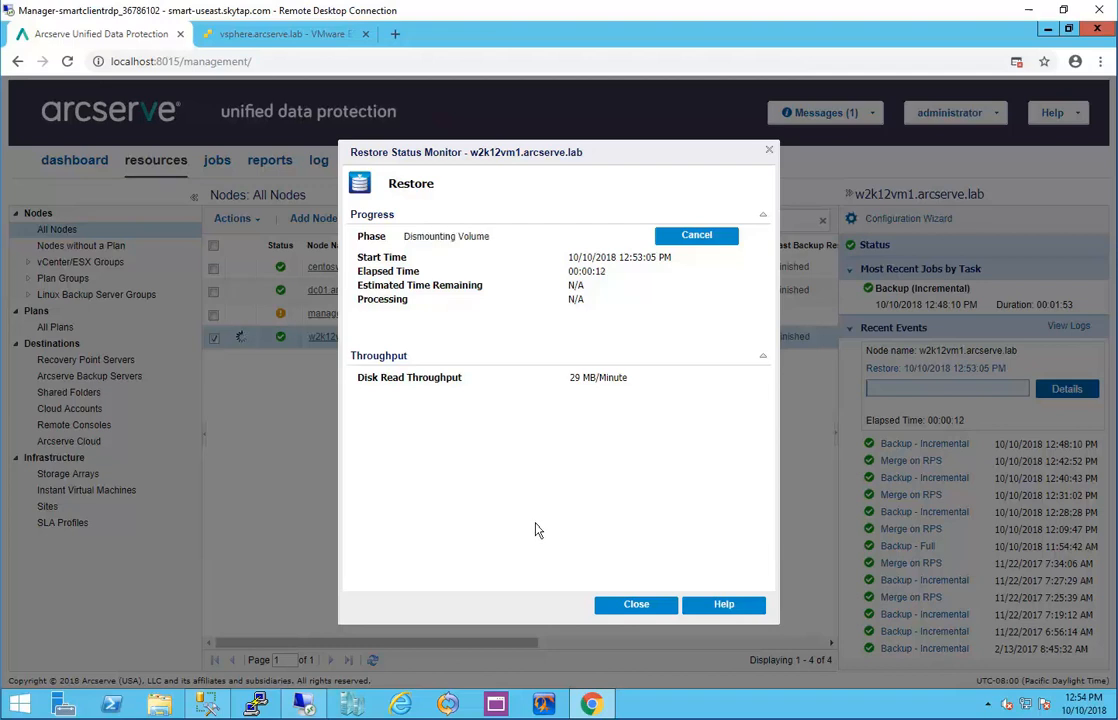
left_click(636, 606)
Switch to SQL Server Management Studio, refresh the manager server, and list its databases to check for AdventureWorks2014.
left_click(207, 707)
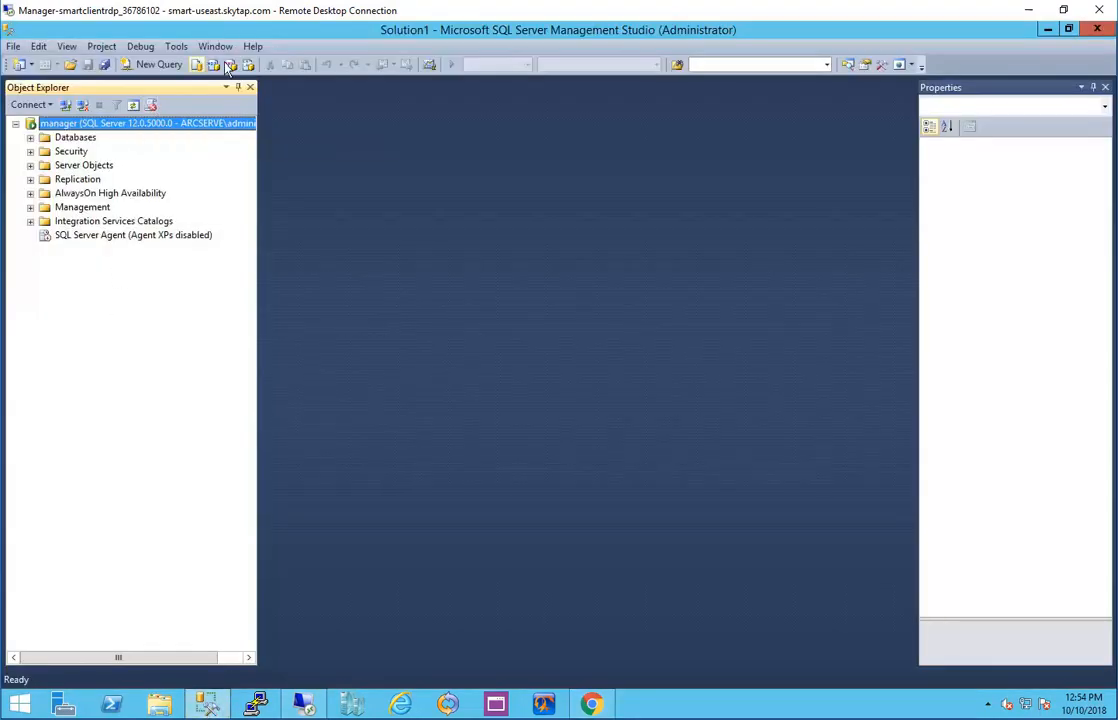
left_click(133, 104)
left_click(30, 137)
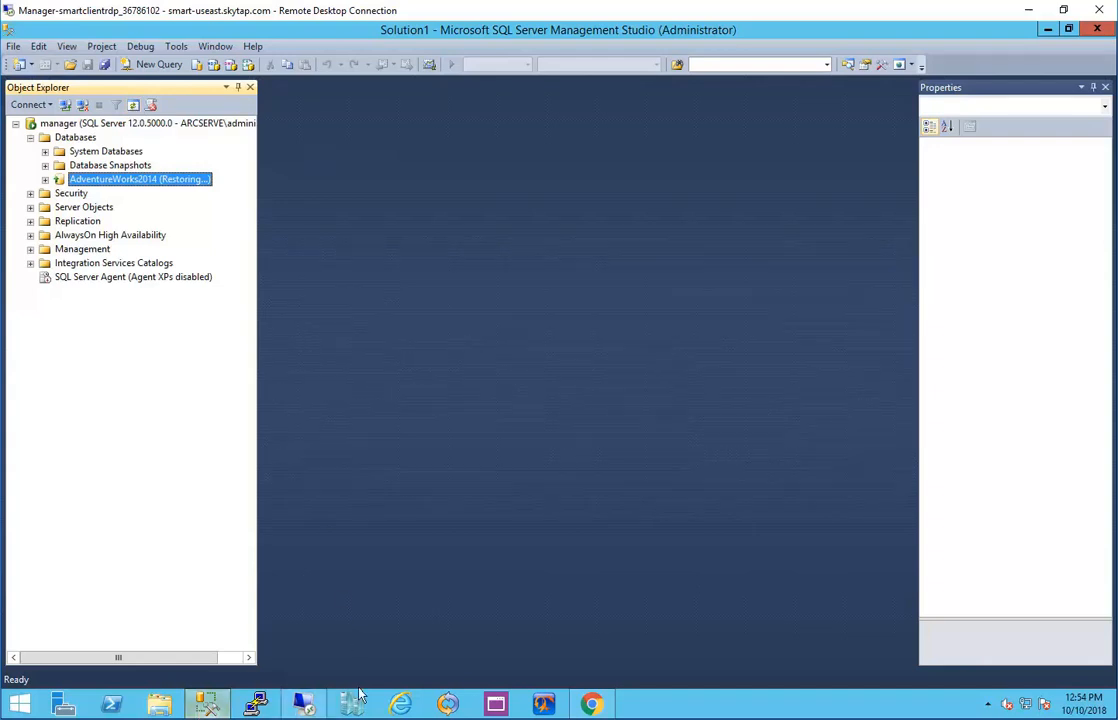
Recheck the restore job's status details in the Arcserve console and the AdventureWorks2014 state in Management Studio.
left_click(592, 704)
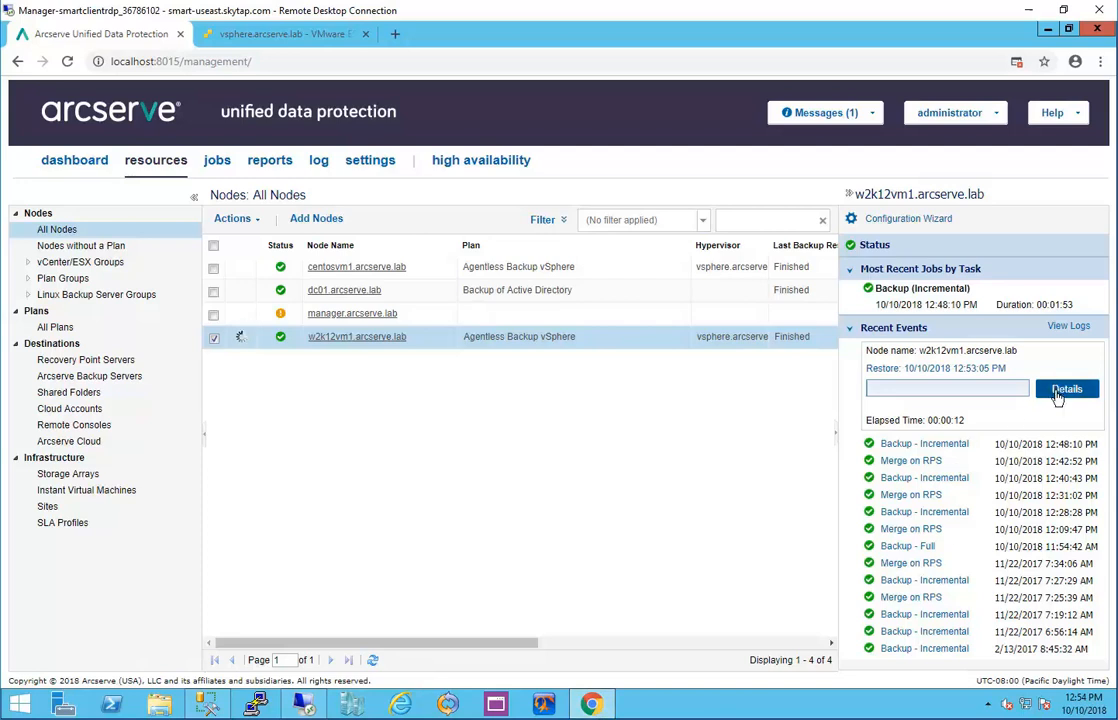
left_click(1062, 392)
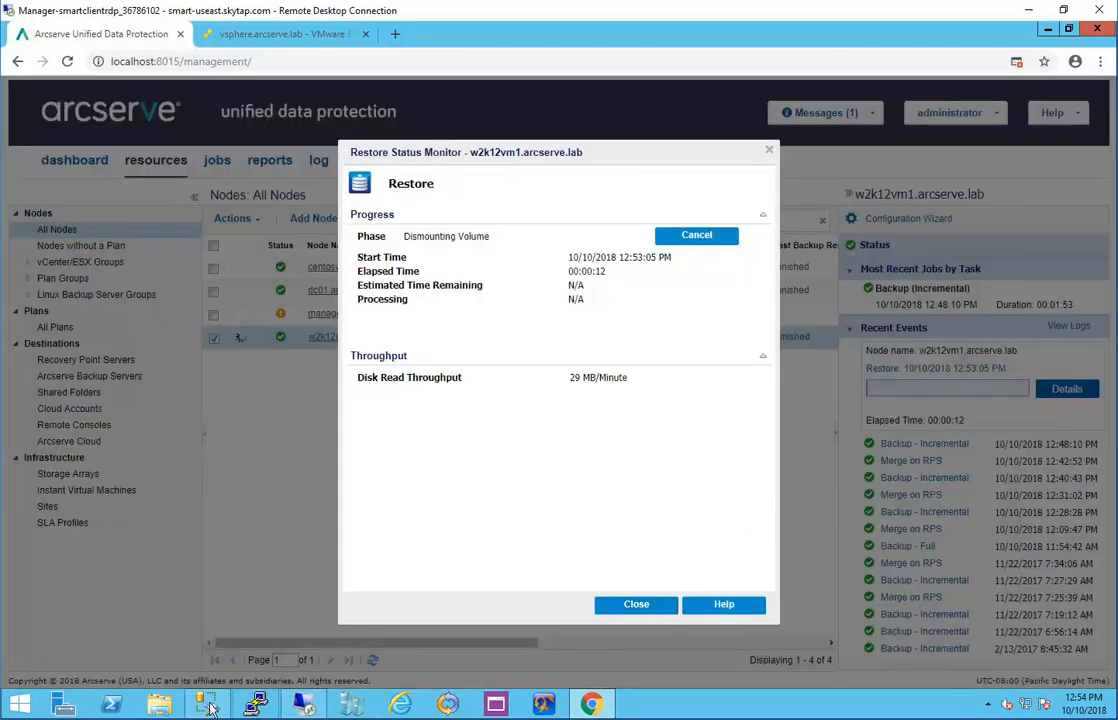
left_click(254, 705)
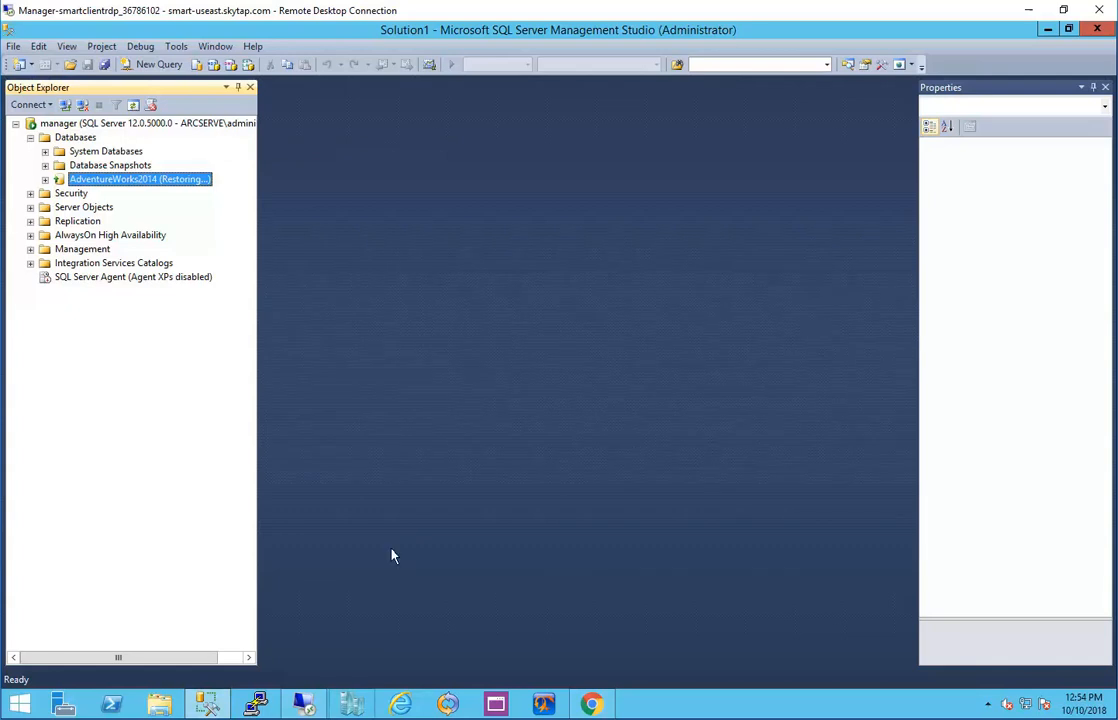
left_click(598, 707)
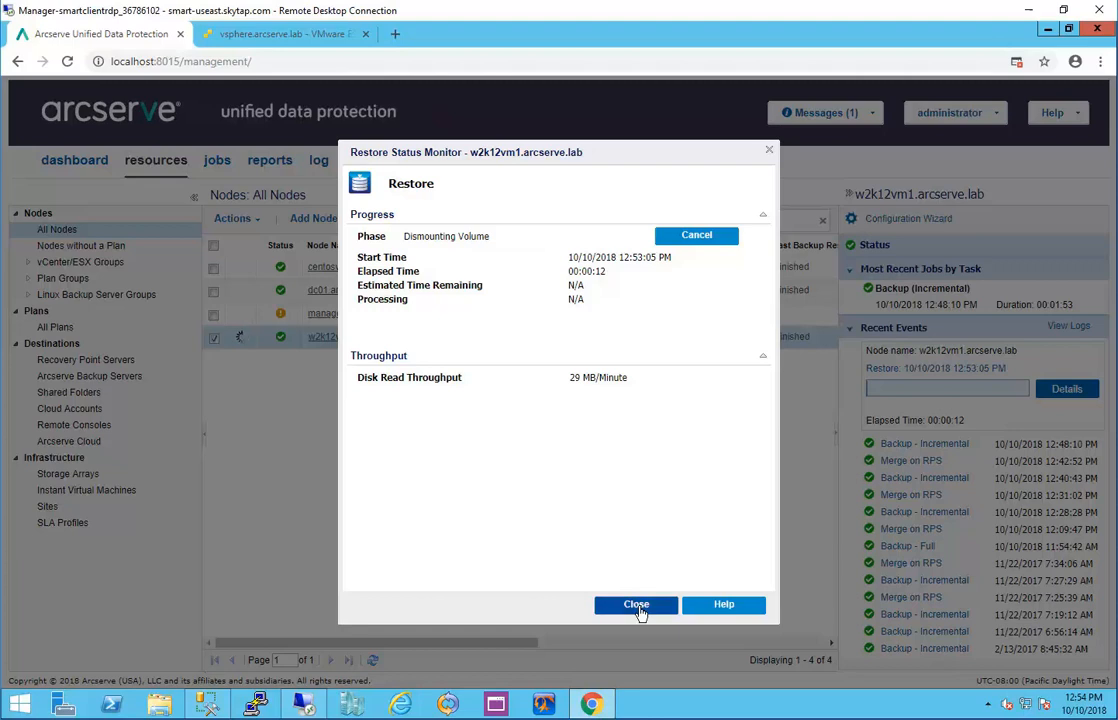
left_click(636, 604)
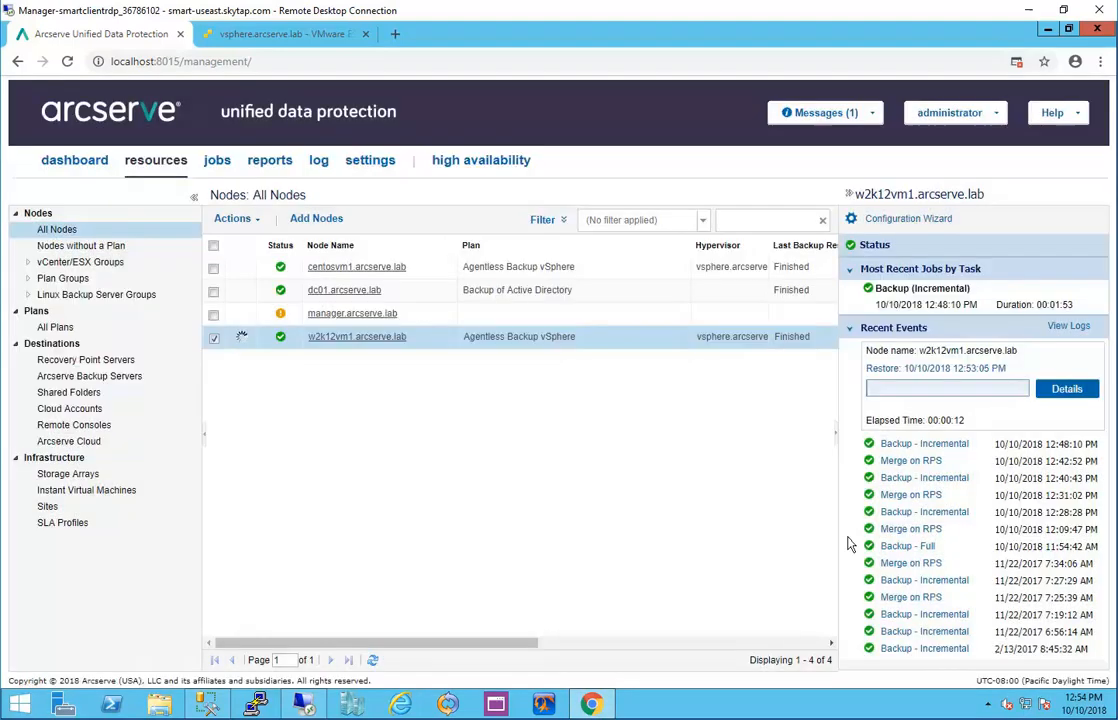
Review the w2k12vm1 restore job's log with refreshed entries, and return to the nodes list.
left_click(952, 369)
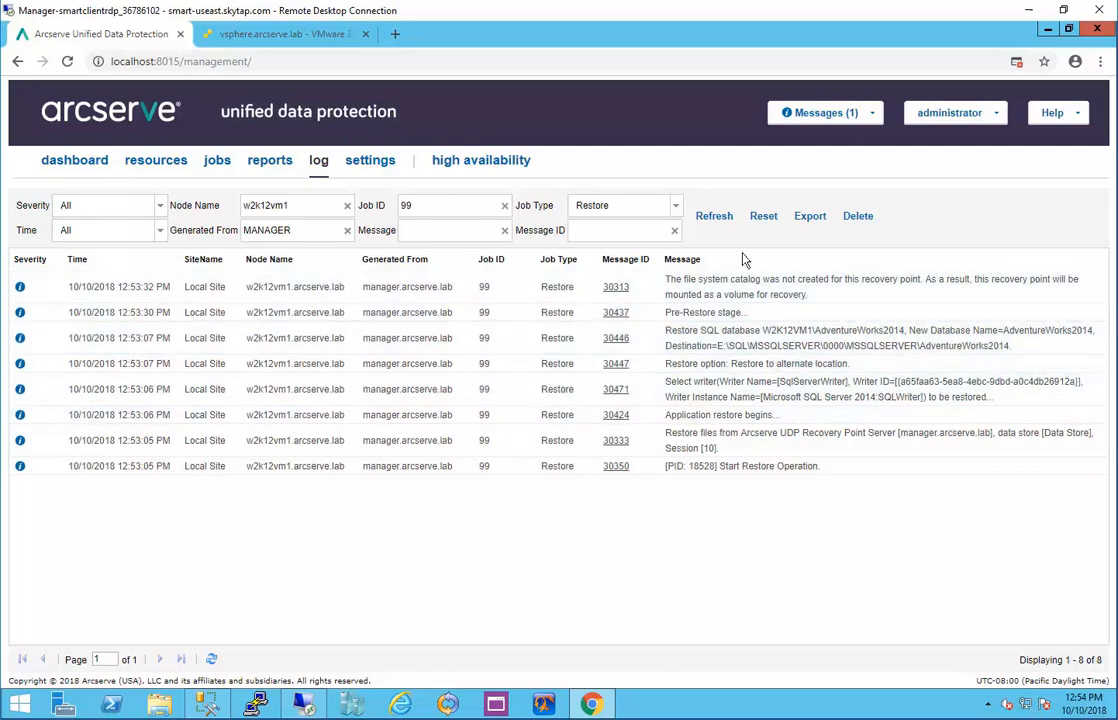
left_click(724, 227)
left_click(716, 220)
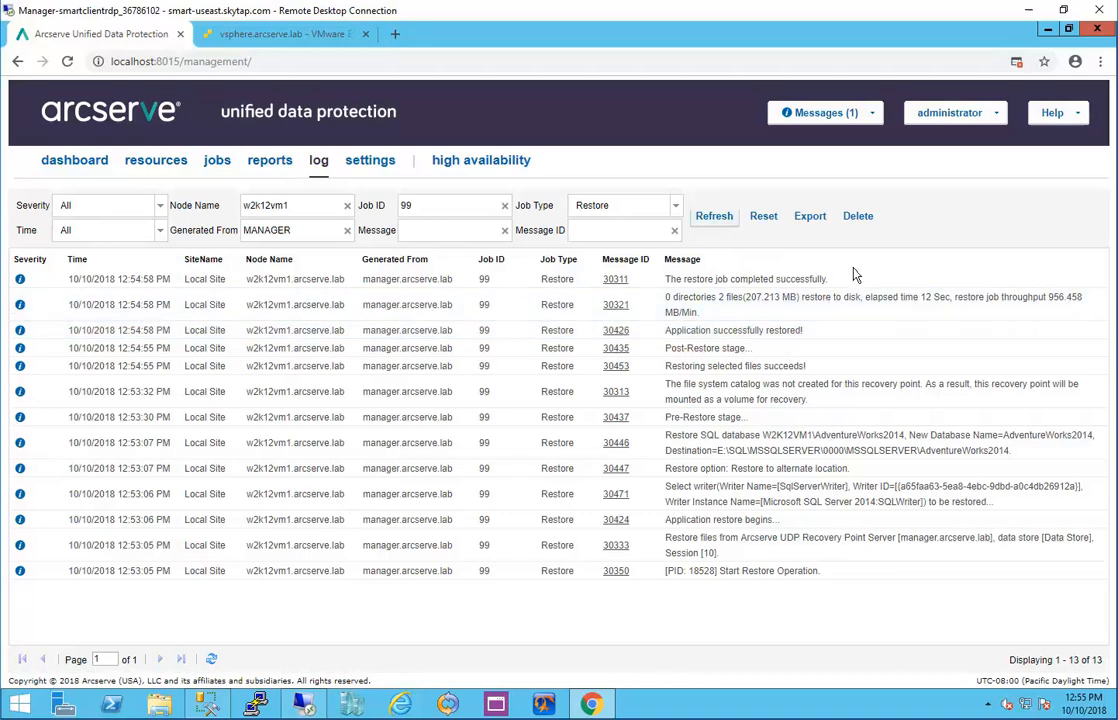
left_click(157, 162)
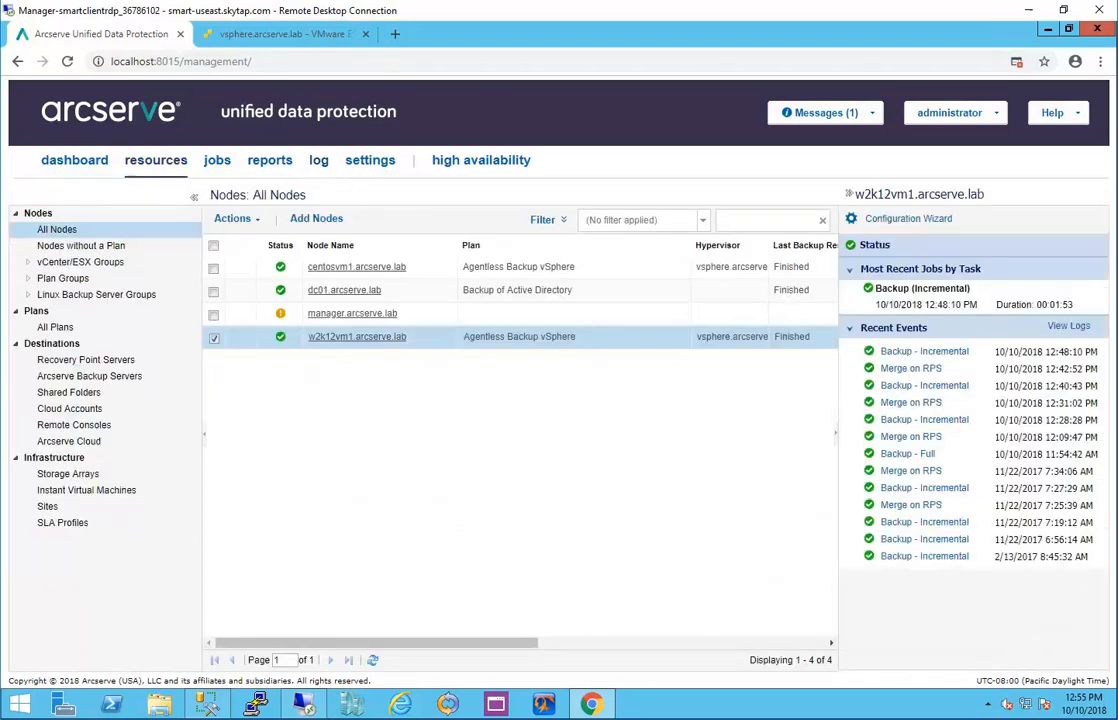
Refresh the databases in SQL Server Management Studio and detach AdventureWorks2014 with the drop and update options enabled.
left_click(207, 704)
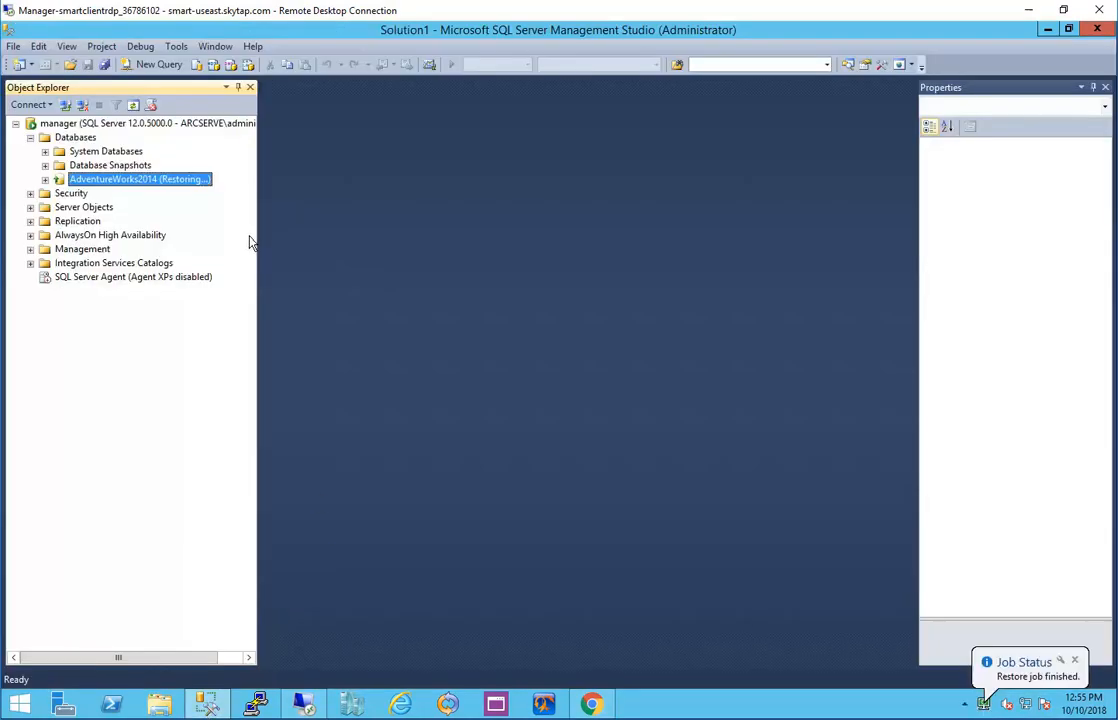
left_click(133, 105)
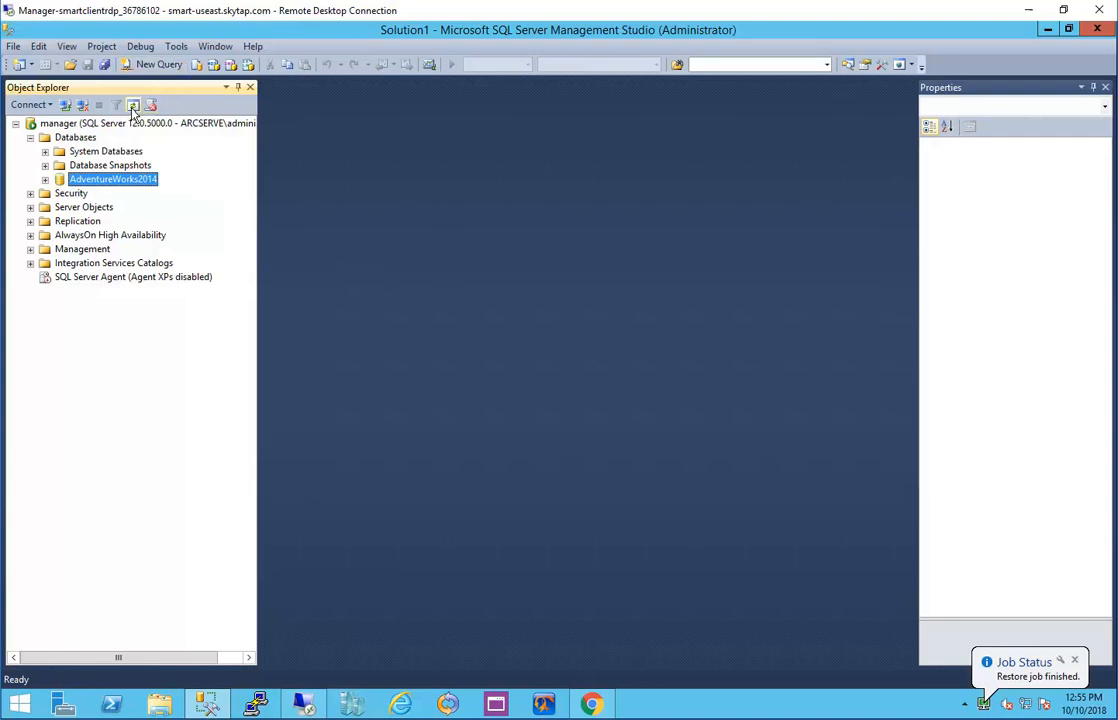
right_click(124, 184)
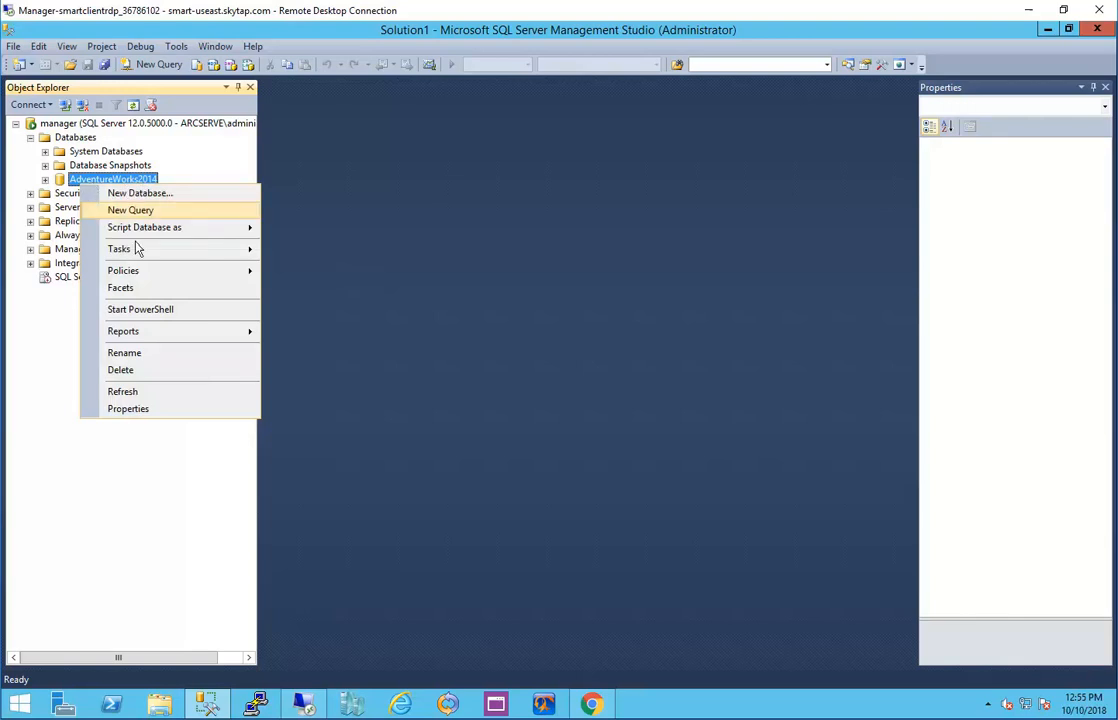
mouse_move(150, 257)
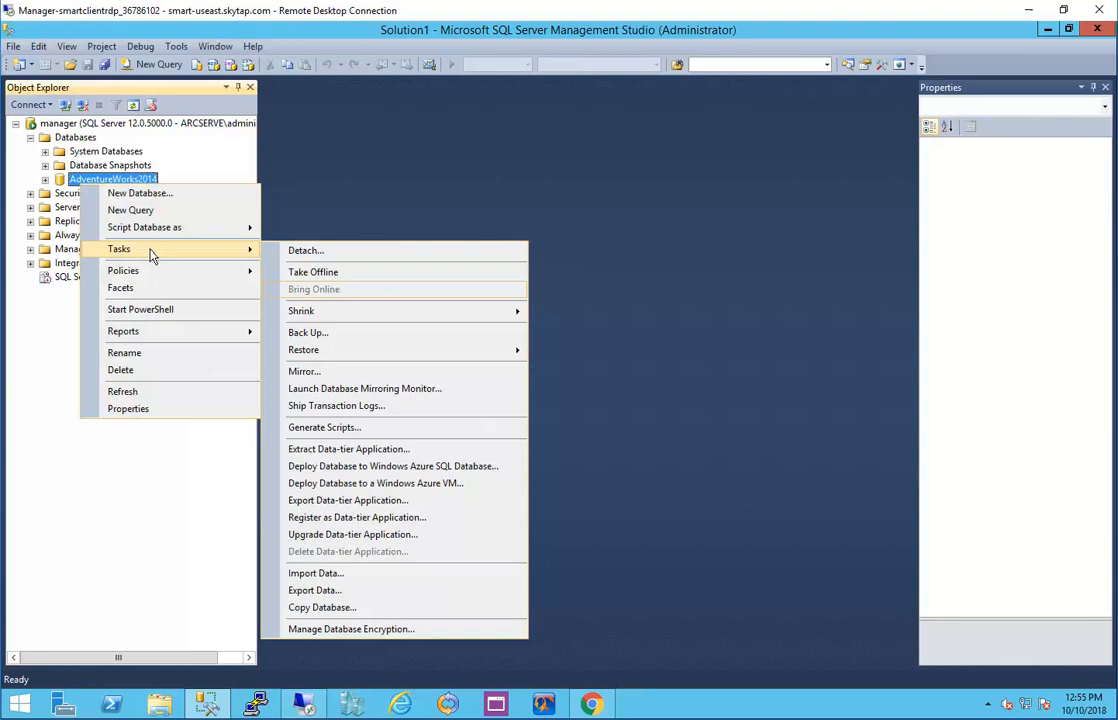
left_click(324, 252)
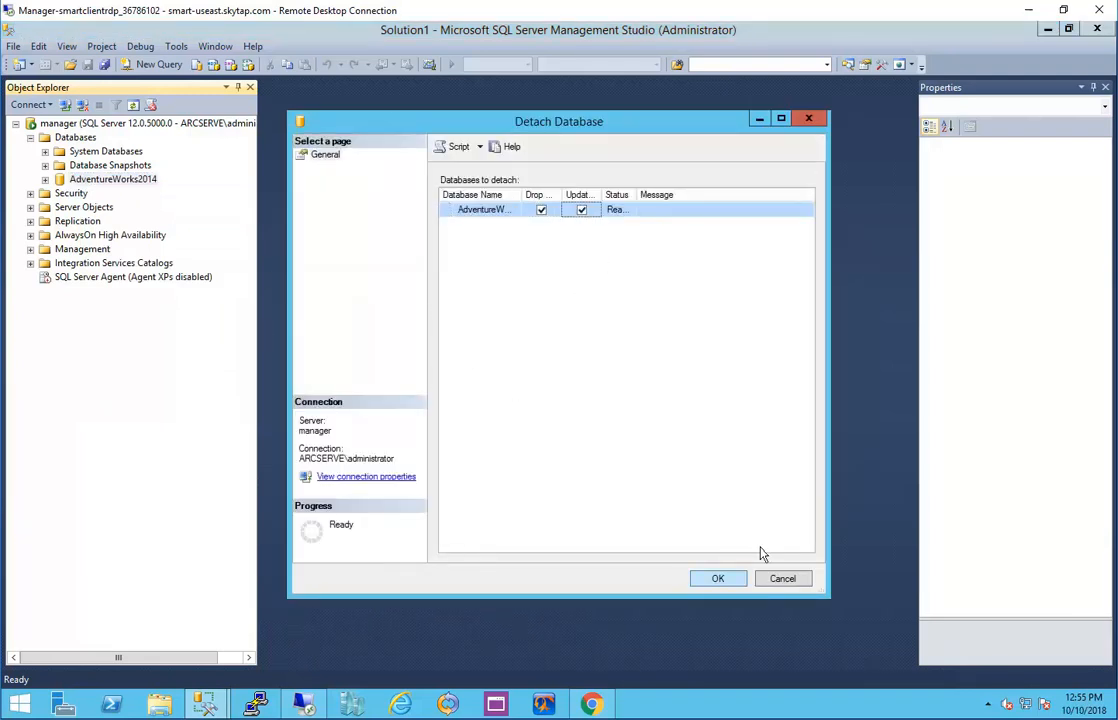
left_click(722, 581)
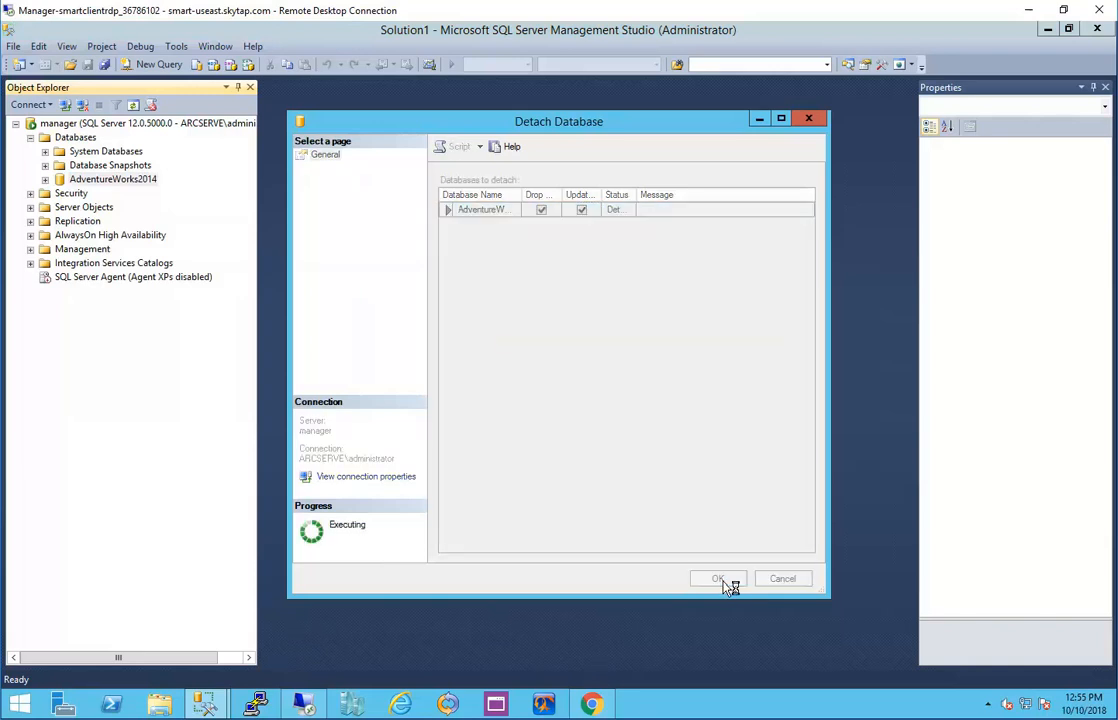
Permanently delete the MSSQLSERVER folder from E:\SQL and close the file window.
left_click(163, 704)
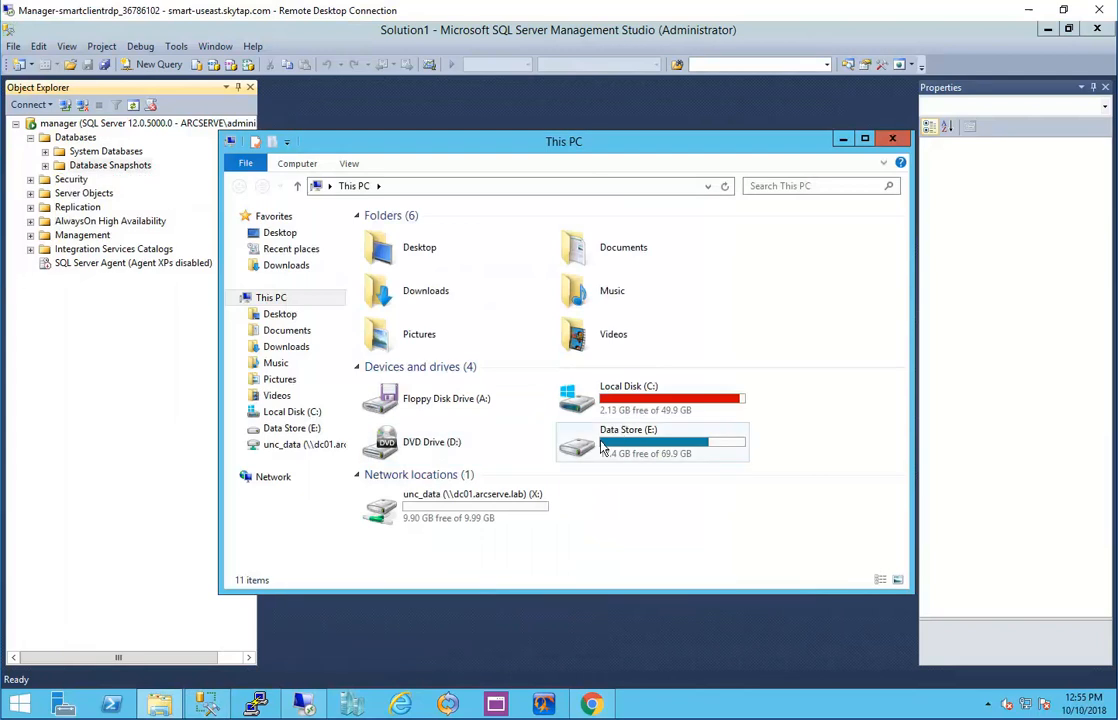
double_click(565, 384)
double_click(390, 266)
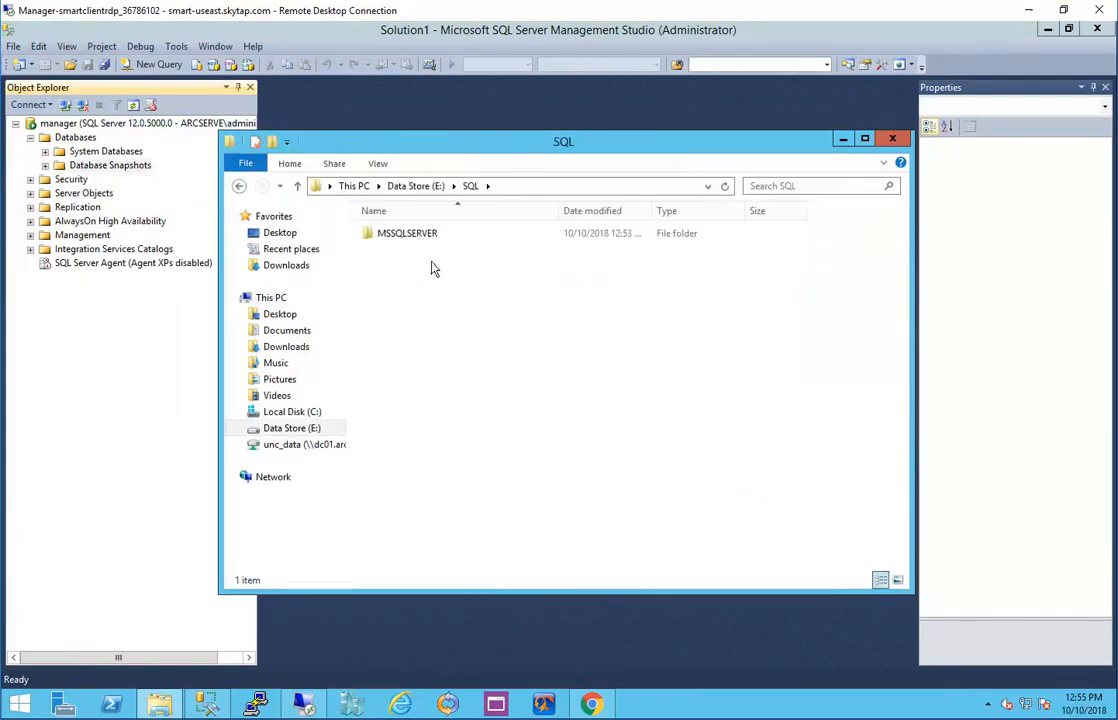
left_click(427, 240)
key("shift+Delete")
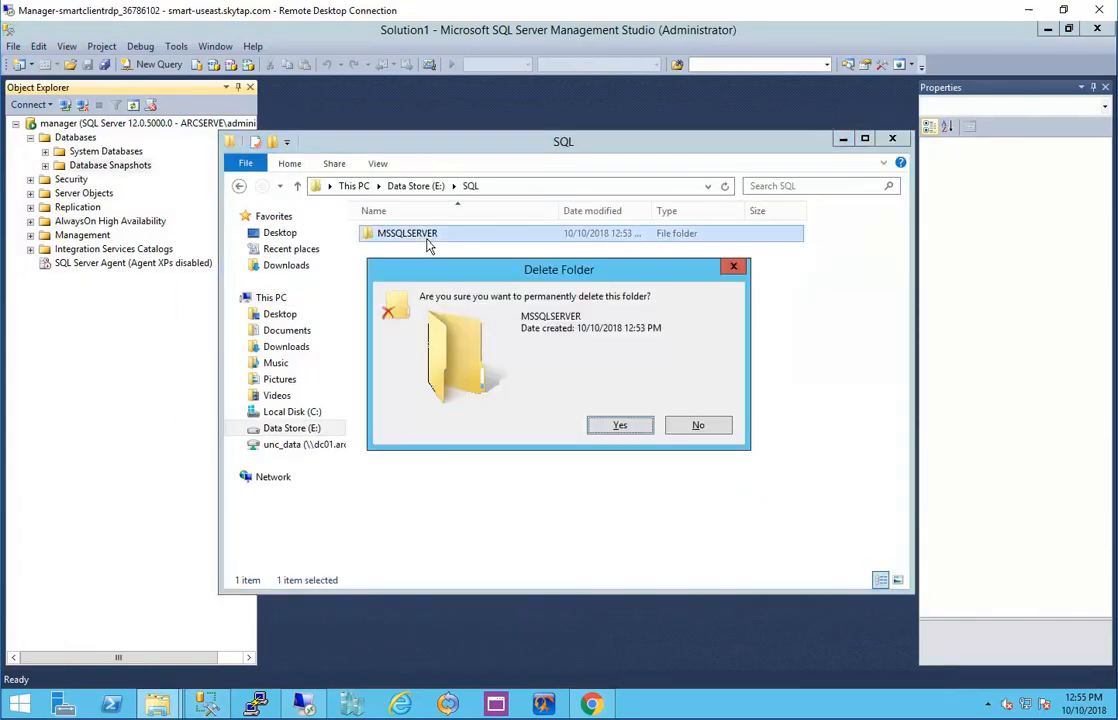
key("Return")
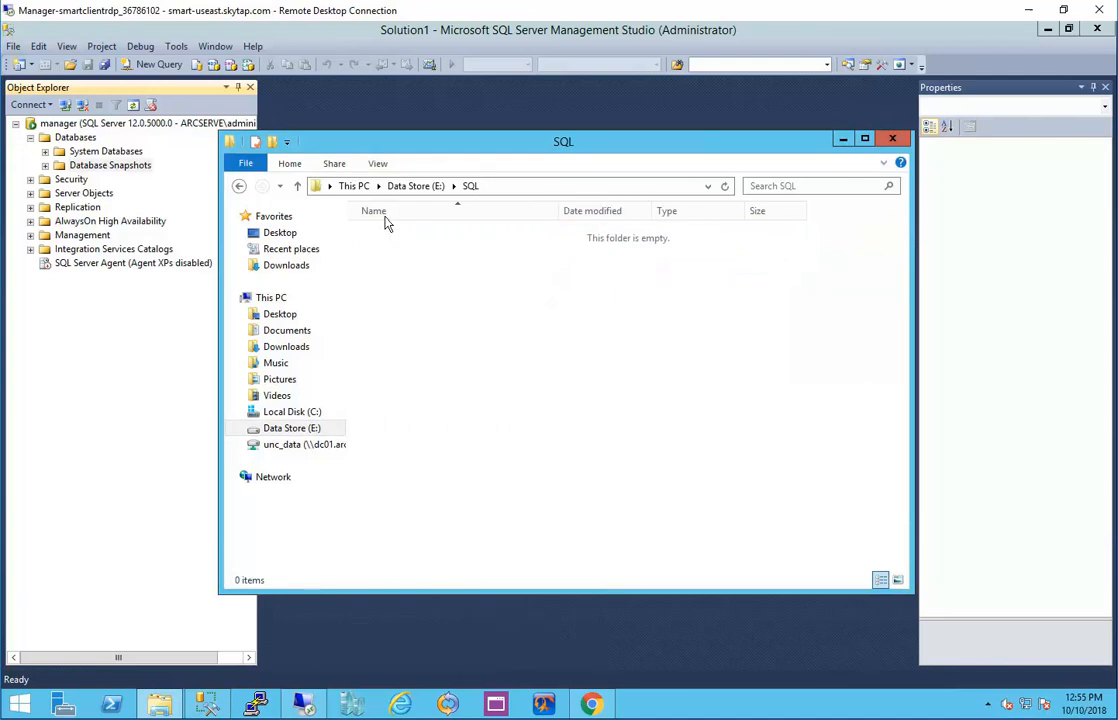
left_click(890, 141)
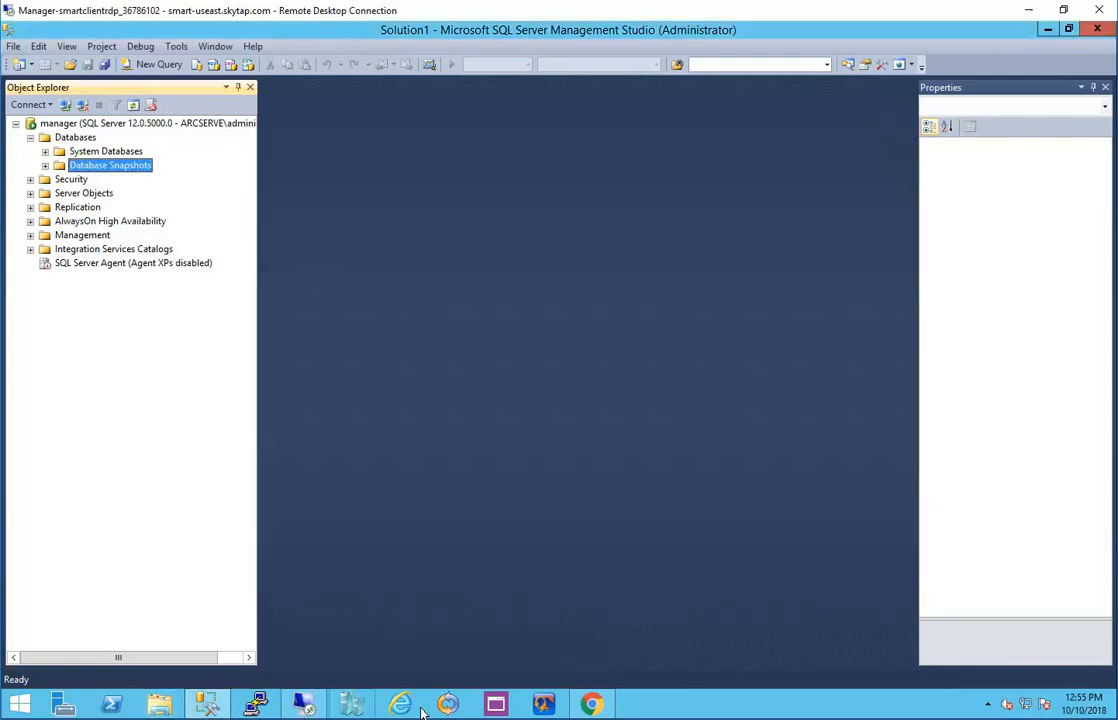
Return to the Arcserve console, log in to the agent for w2k12vm1, and highlight the manager.arcserve.lab host in its address.
left_click(591, 705)
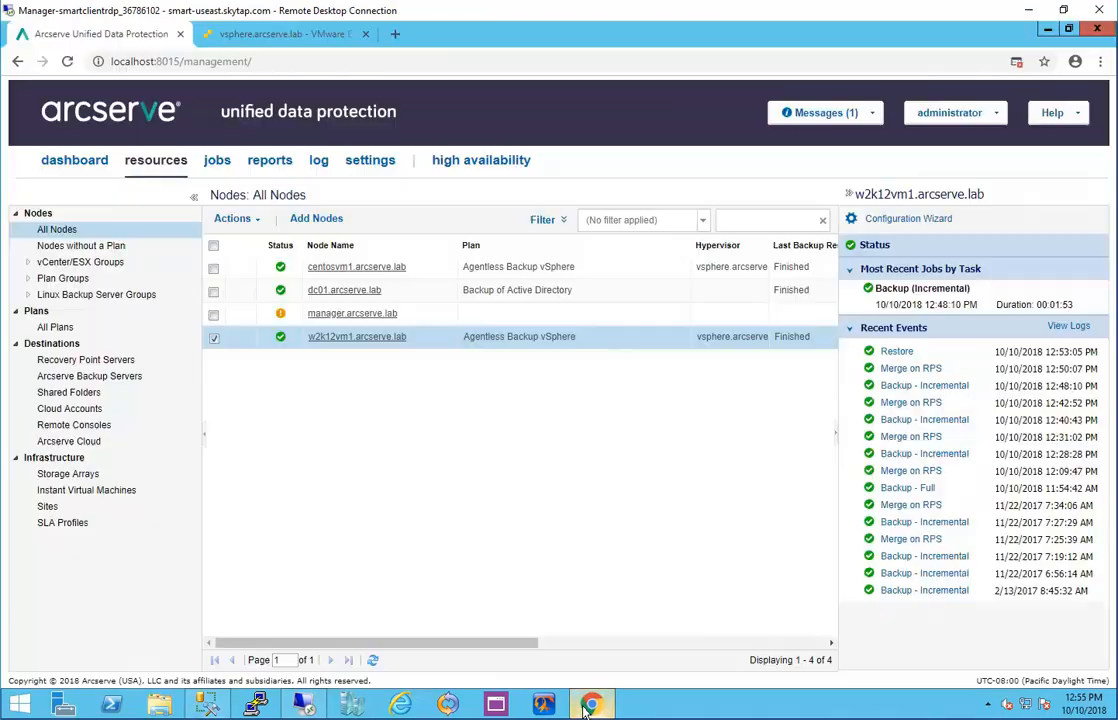
right_click(318, 337)
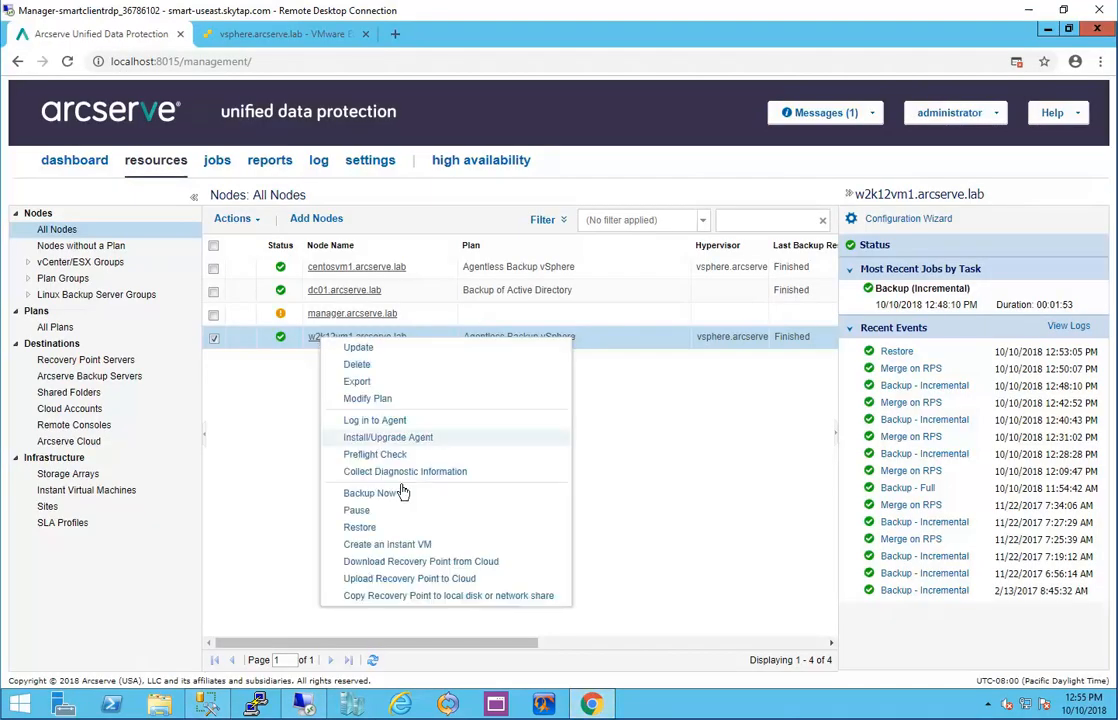
left_click(389, 424)
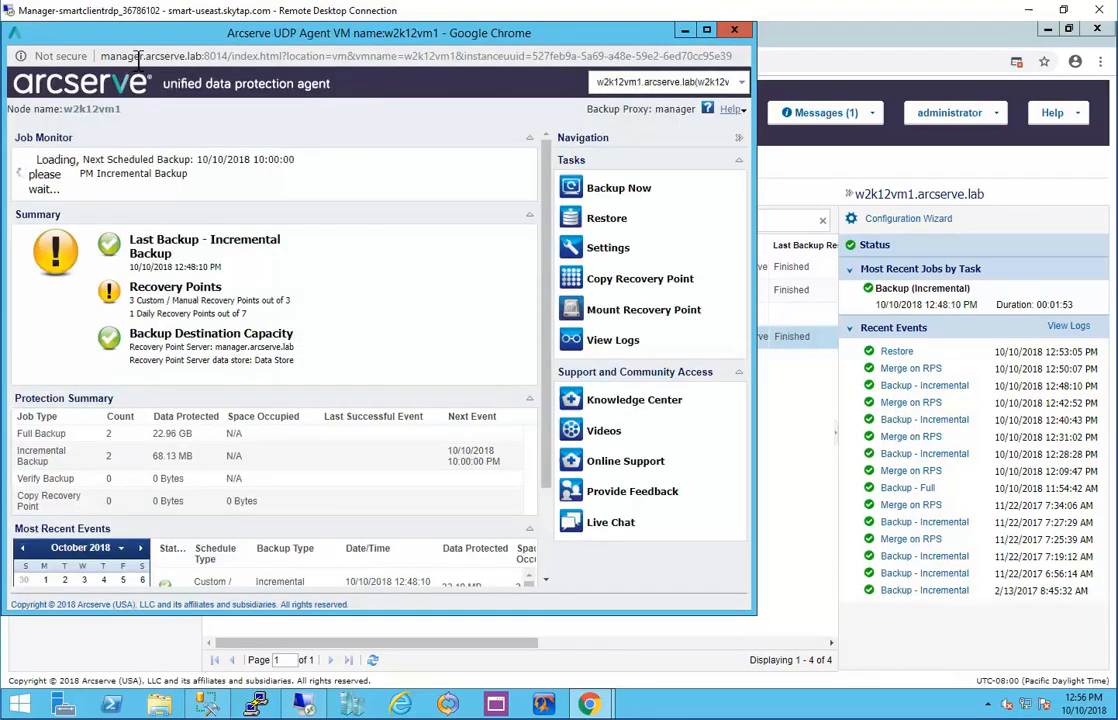
left_click_drag(97, 56, 205, 62)
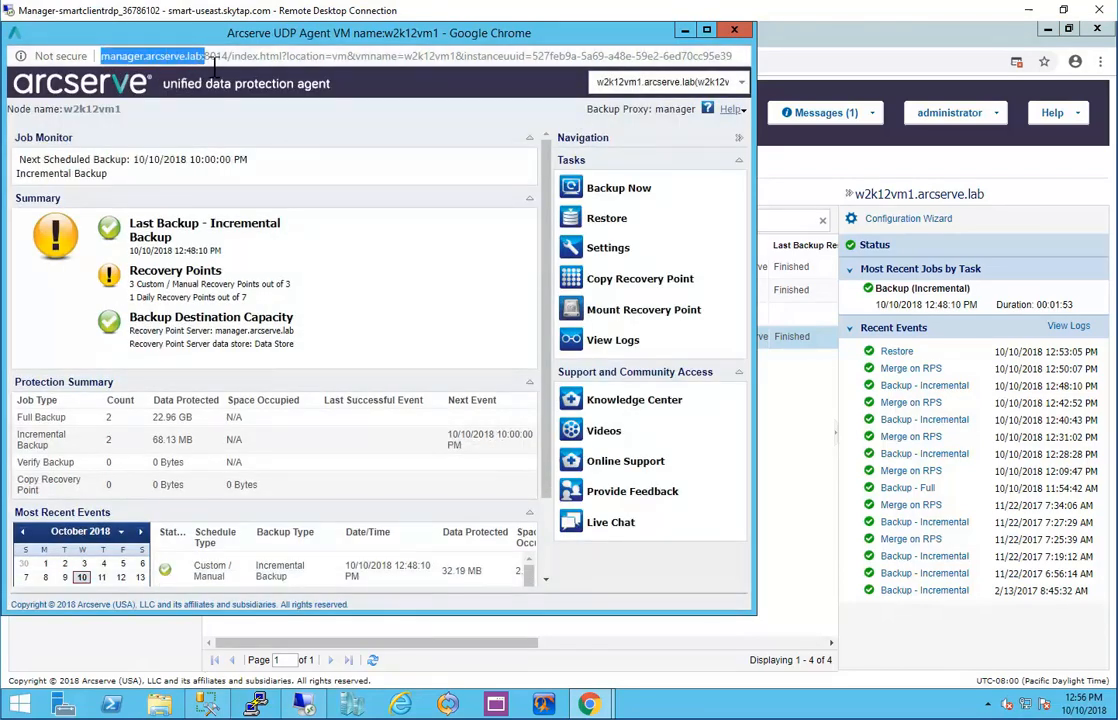
Mount volume C: from the 12:48:10 PM incremental recovery point as drive Z:.
left_click(644, 316)
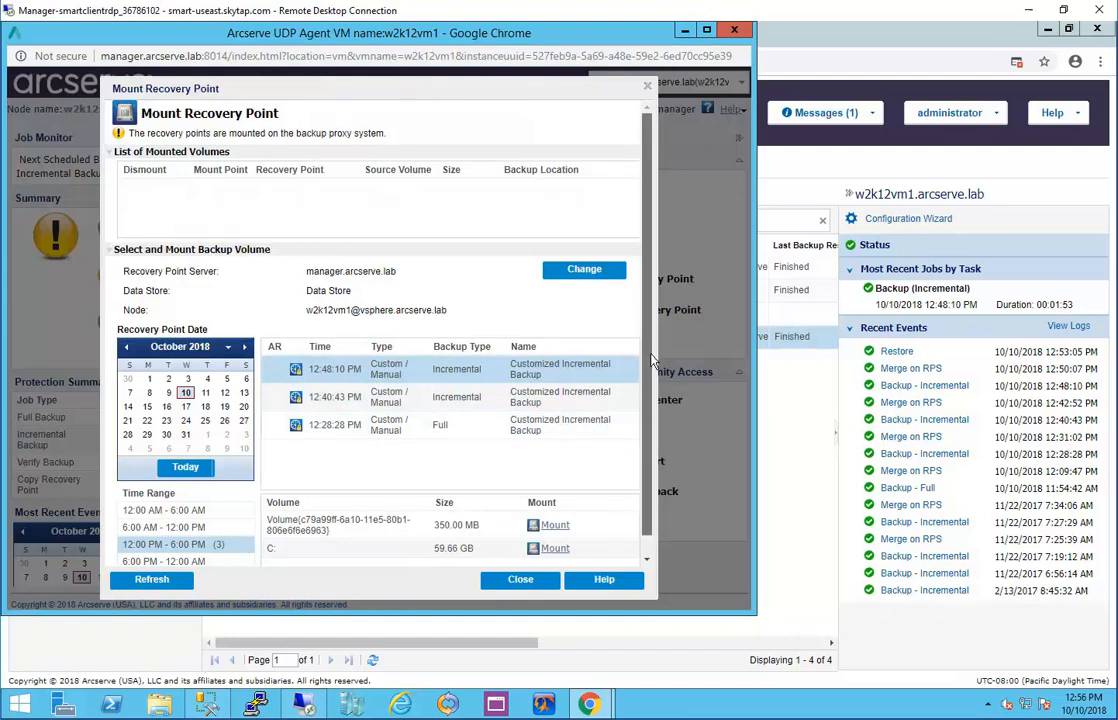
scroll(560, 421, "down", 1)
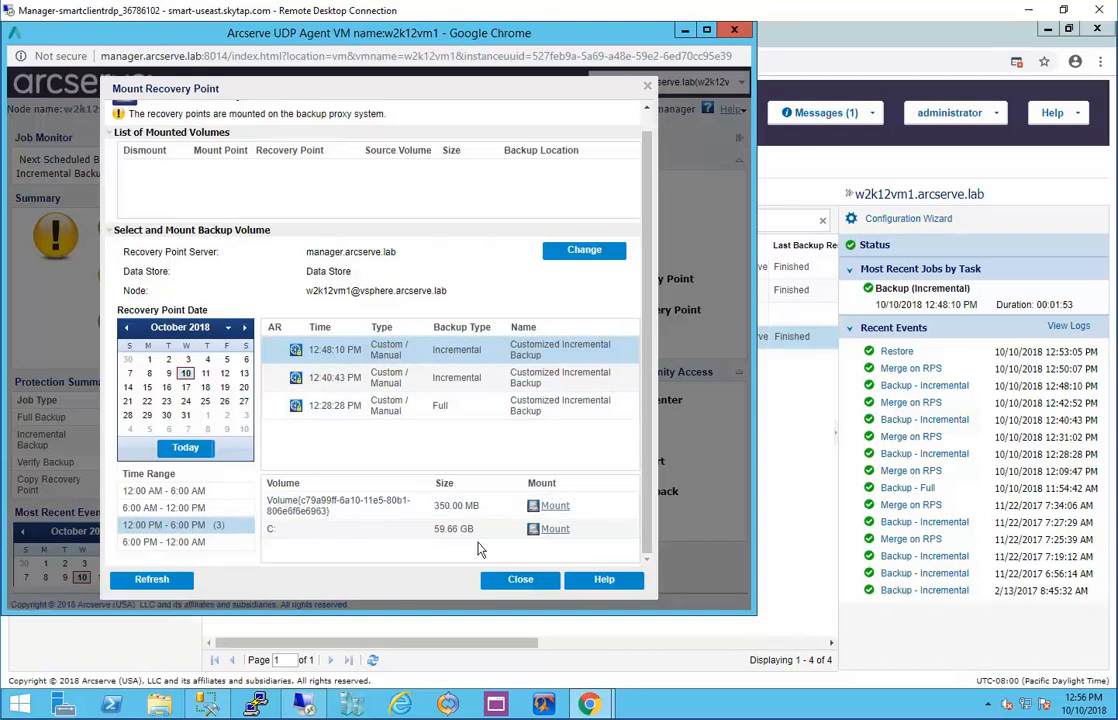
left_click(555, 530)
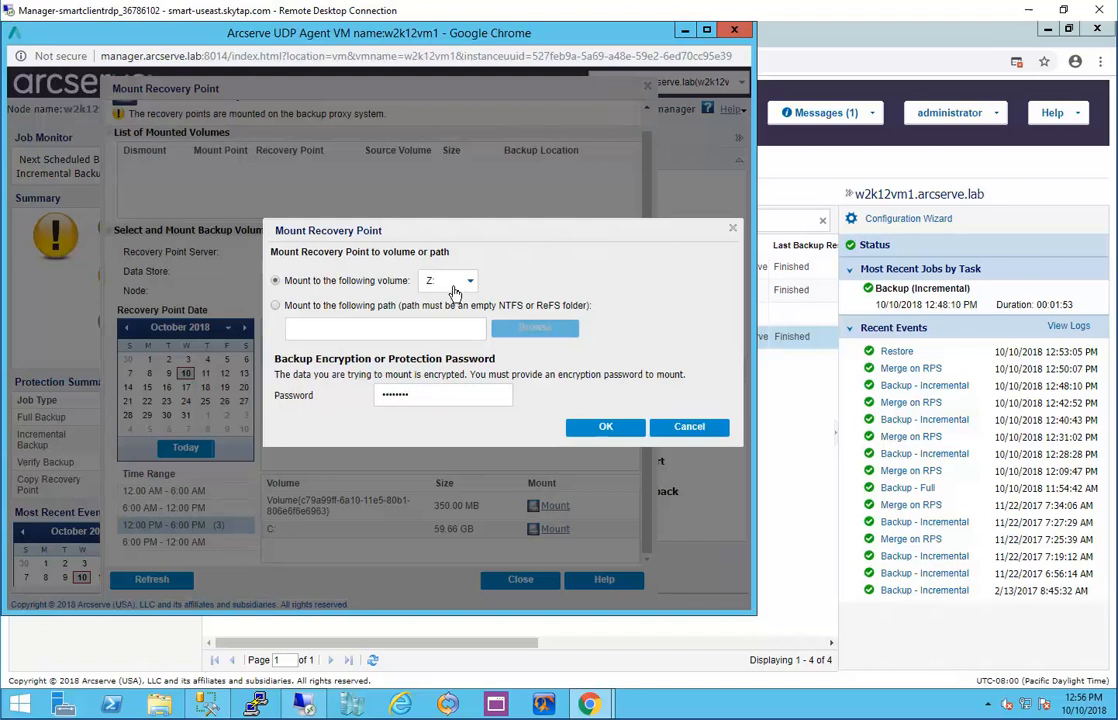
left_click(602, 430)
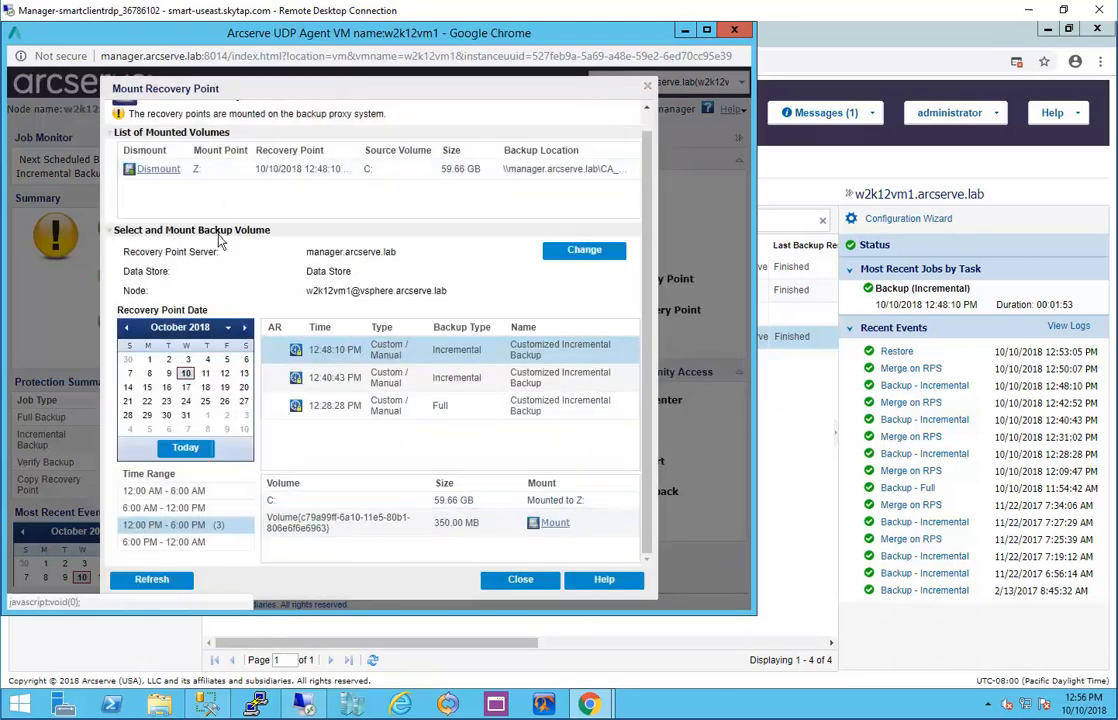
Open the mounted drive Z: in File Explorer and view its Program Files folder.
left_click(159, 705)
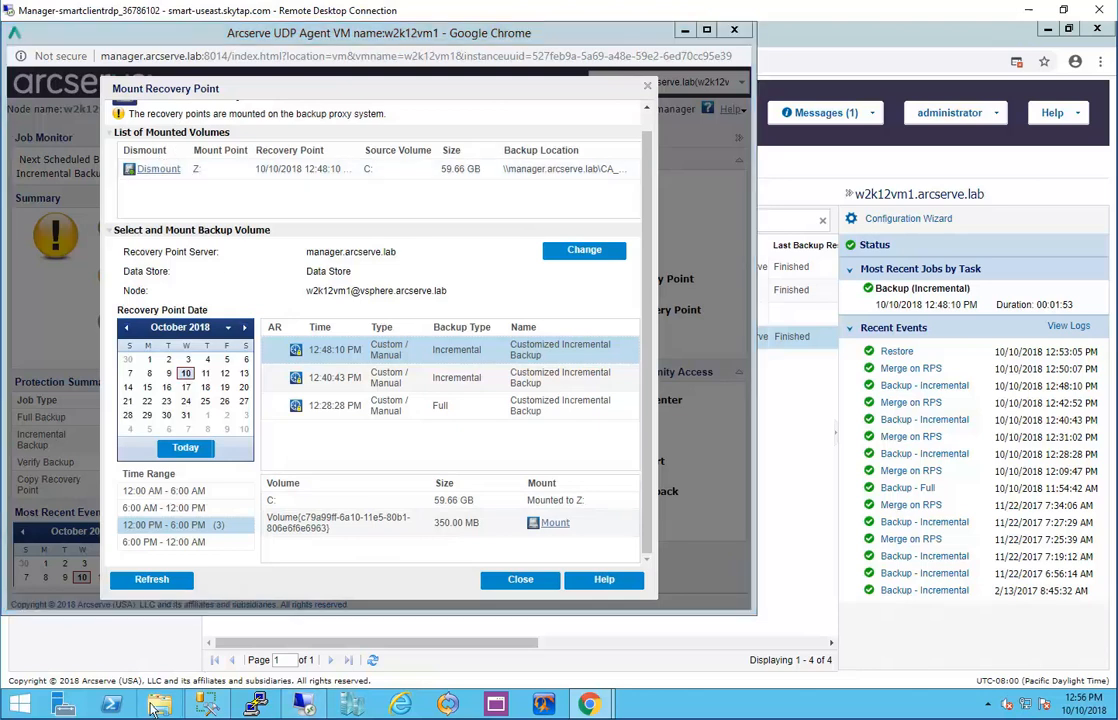
double_click(455, 488)
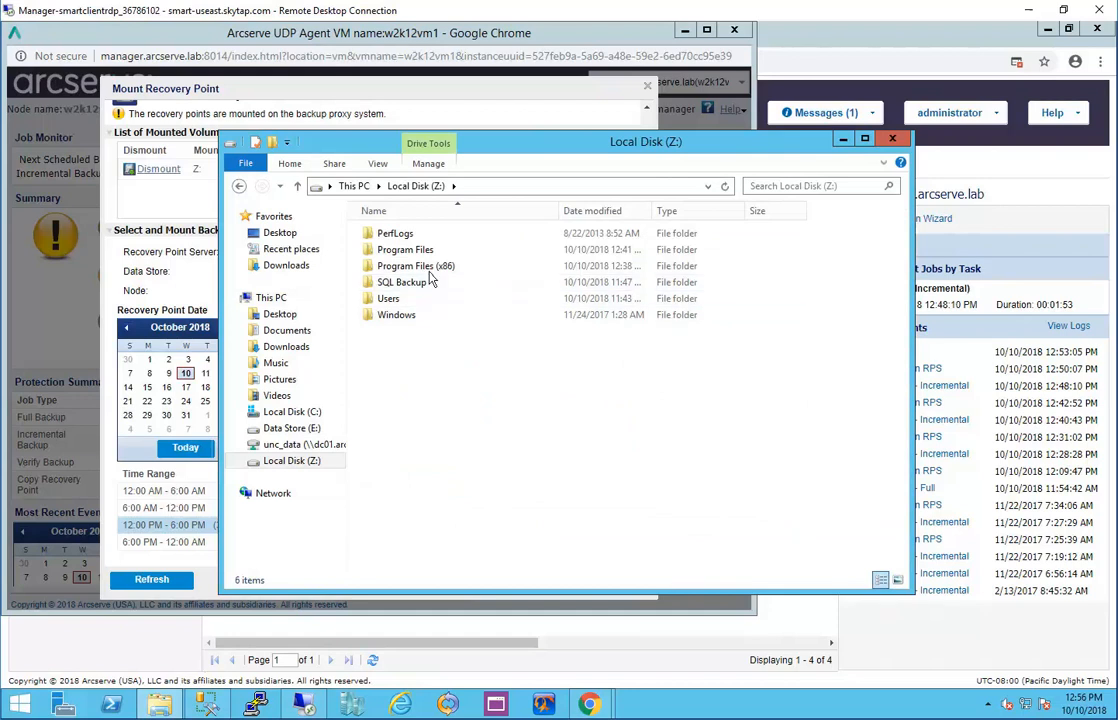
double_click(429, 254)
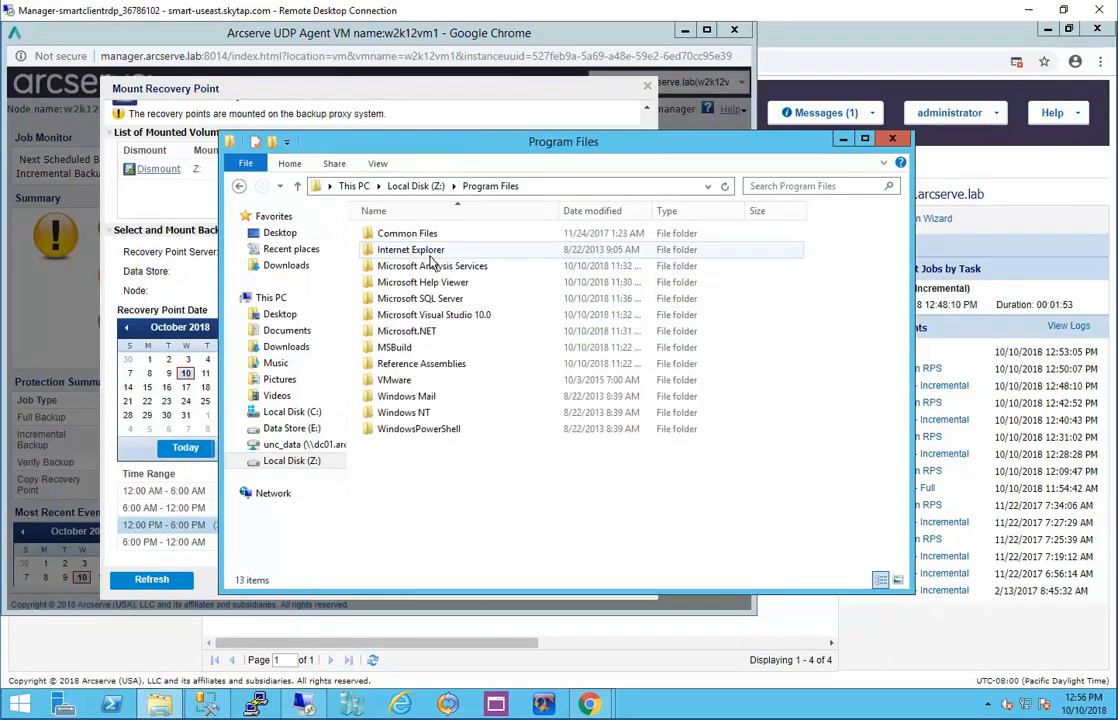
Switch to SQL Server Management Studio and start attaching a database to the manager server, opening the database file browser.
left_click(221, 710)
left_click(76, 138)
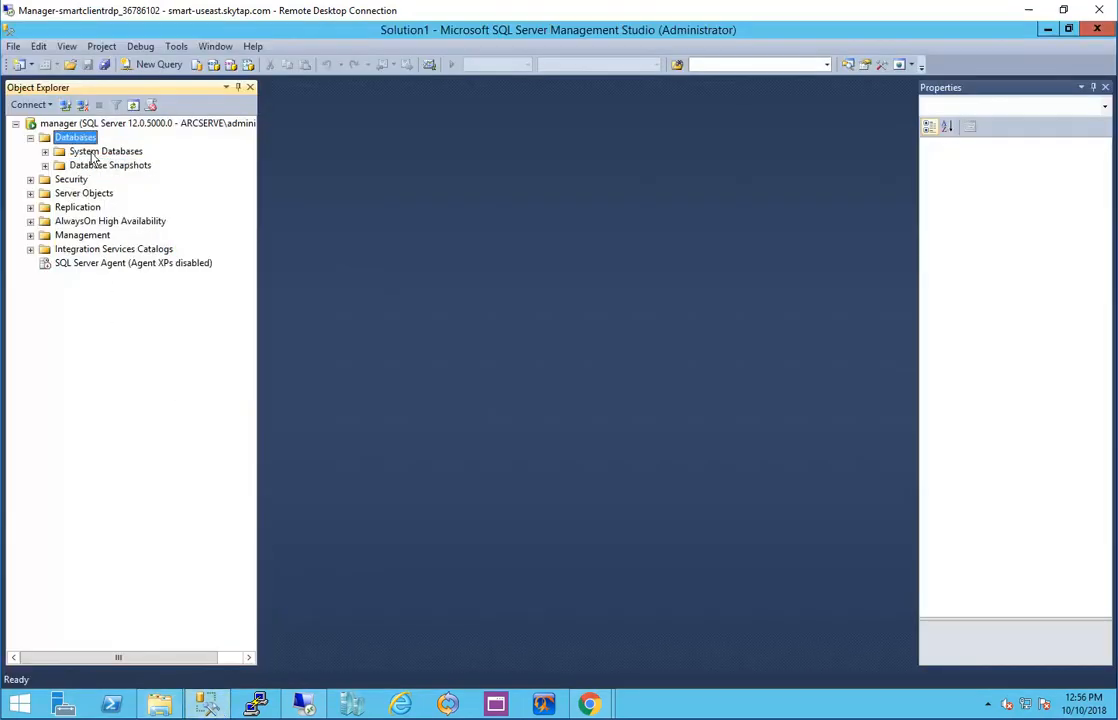
right_click(79, 145)
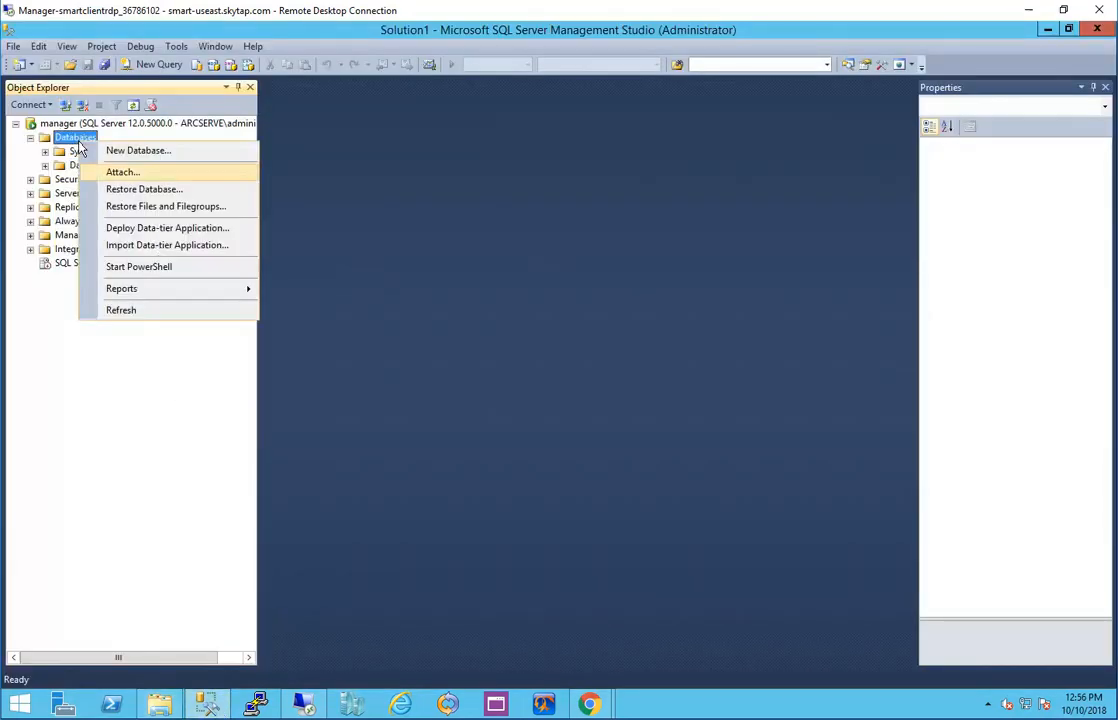
left_click(118, 171)
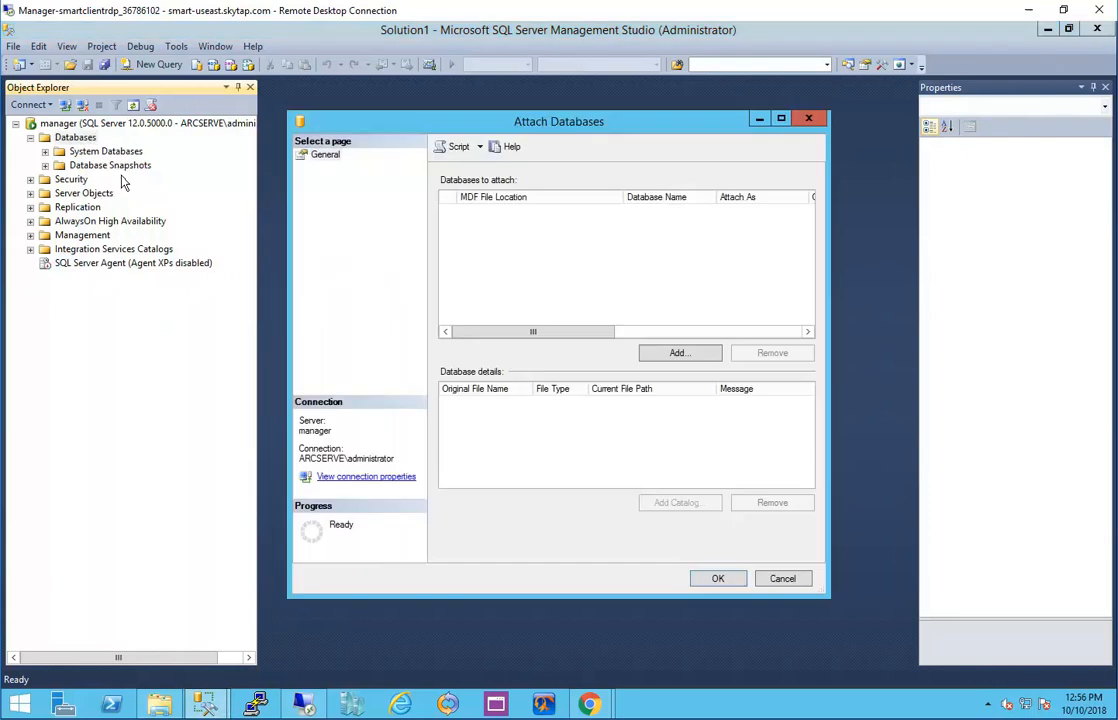
left_click(678, 352)
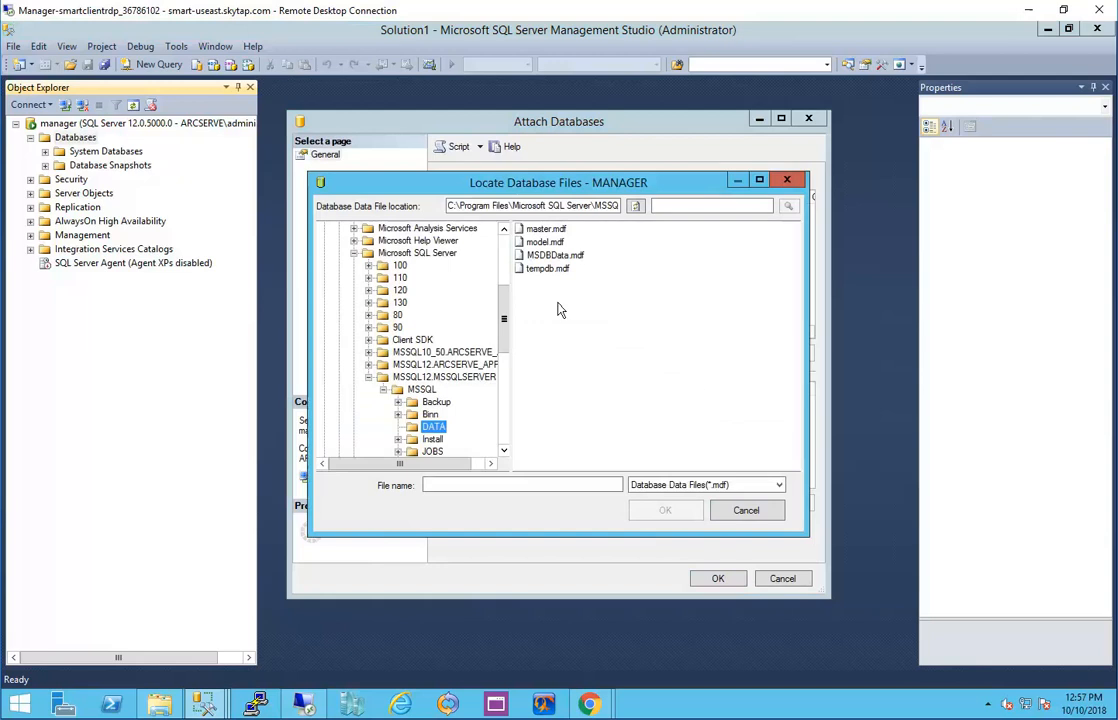
Add AdventureWorks2014_Data.mdf from Z:\Program Files\Microsoft SQL Server\MSSQL12.MSSQLSERVER\MSSQL\DATA as the database to attach.
scroll(506, 335, "up", 3)
left_click_drag(506, 330, 507, 240)
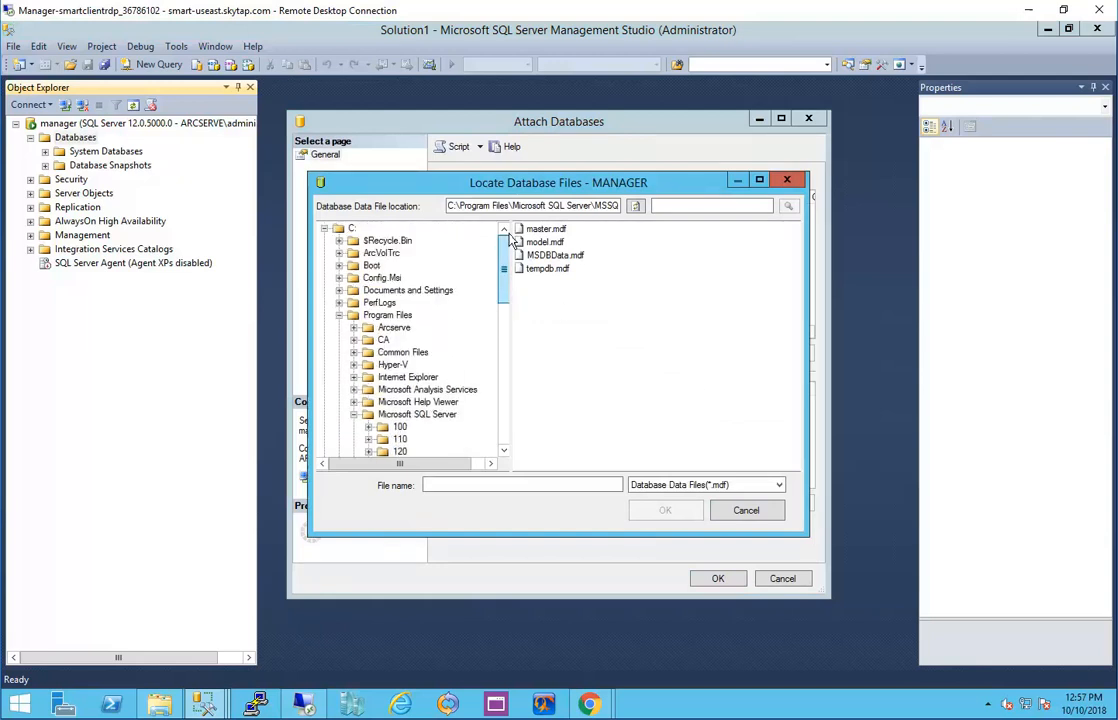
left_click(340, 316)
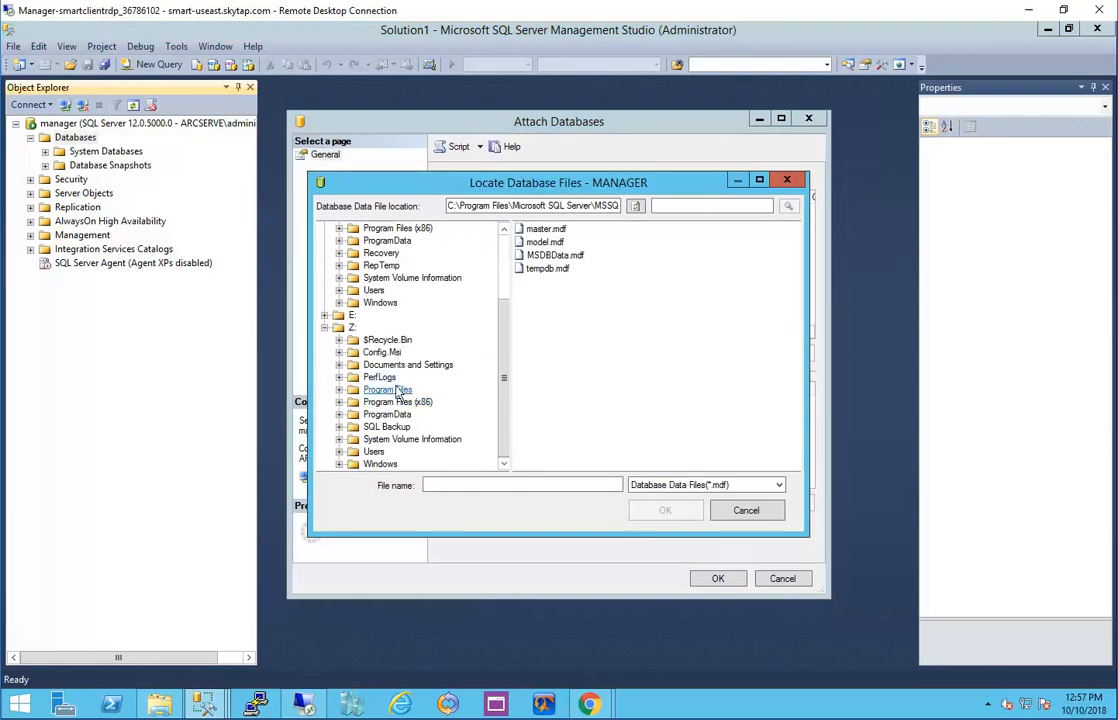
left_click(339, 389)
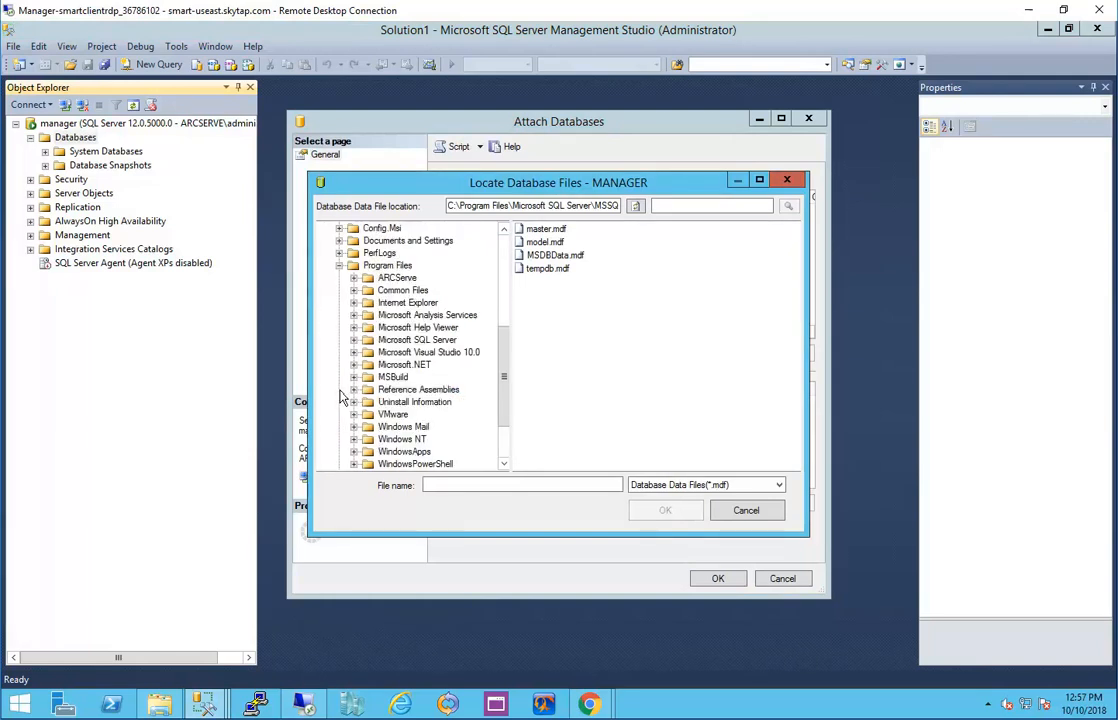
left_click(354, 340)
left_click(367, 452)
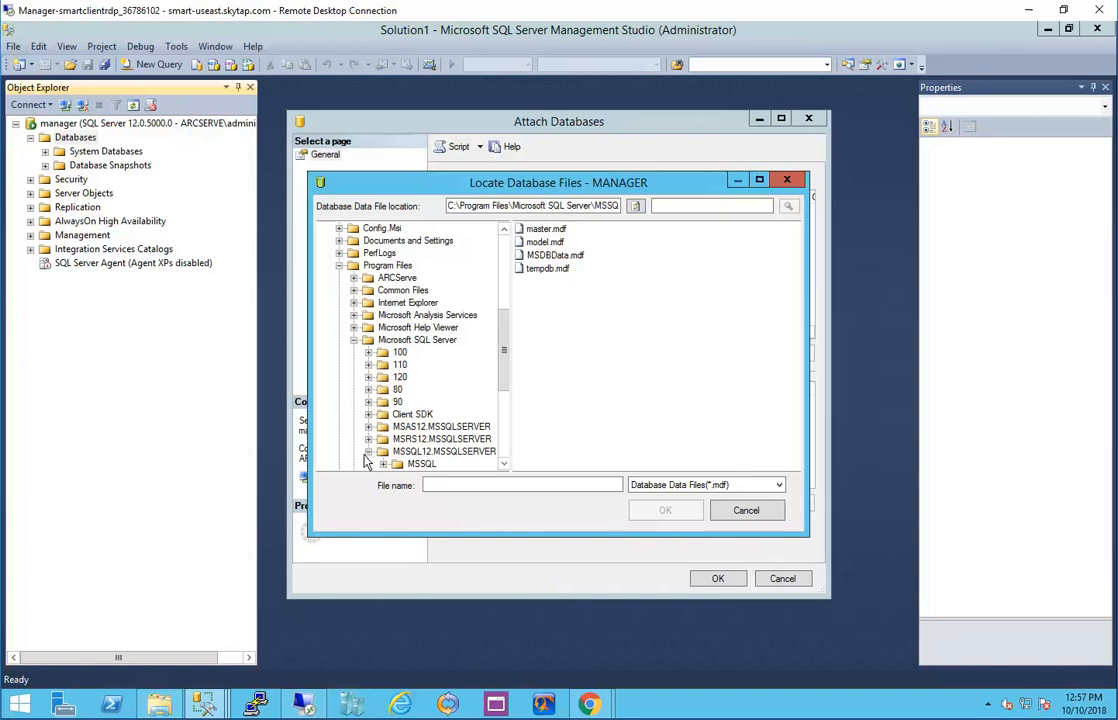
scroll(420, 460, "down", 2)
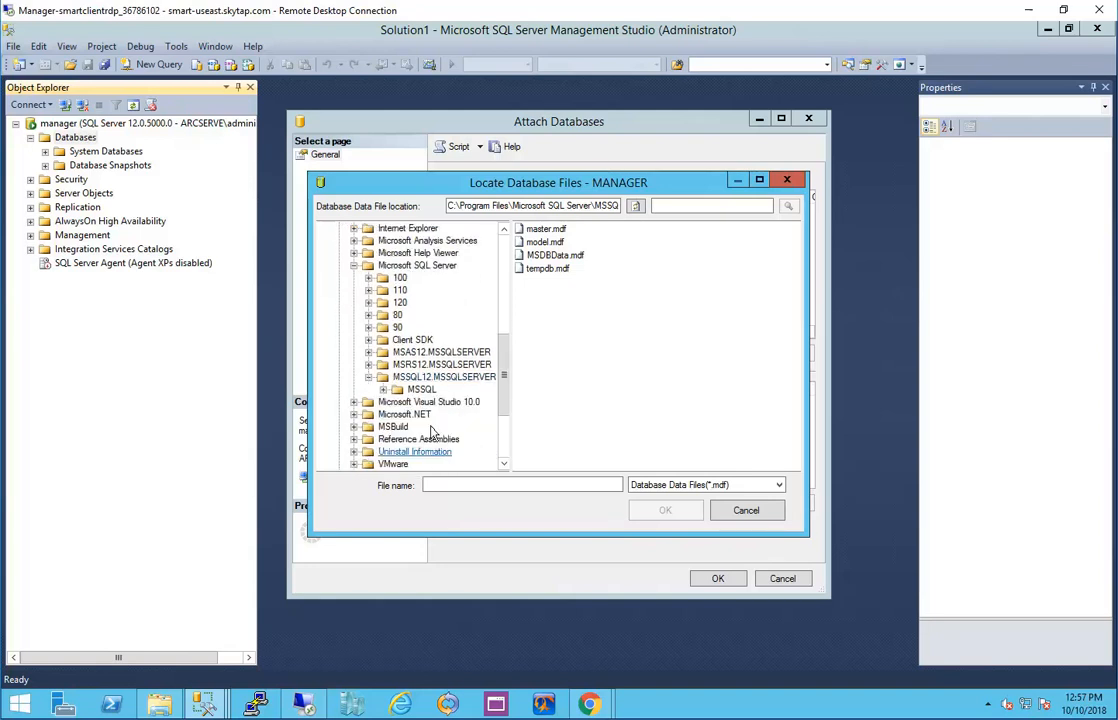
left_click(384, 390)
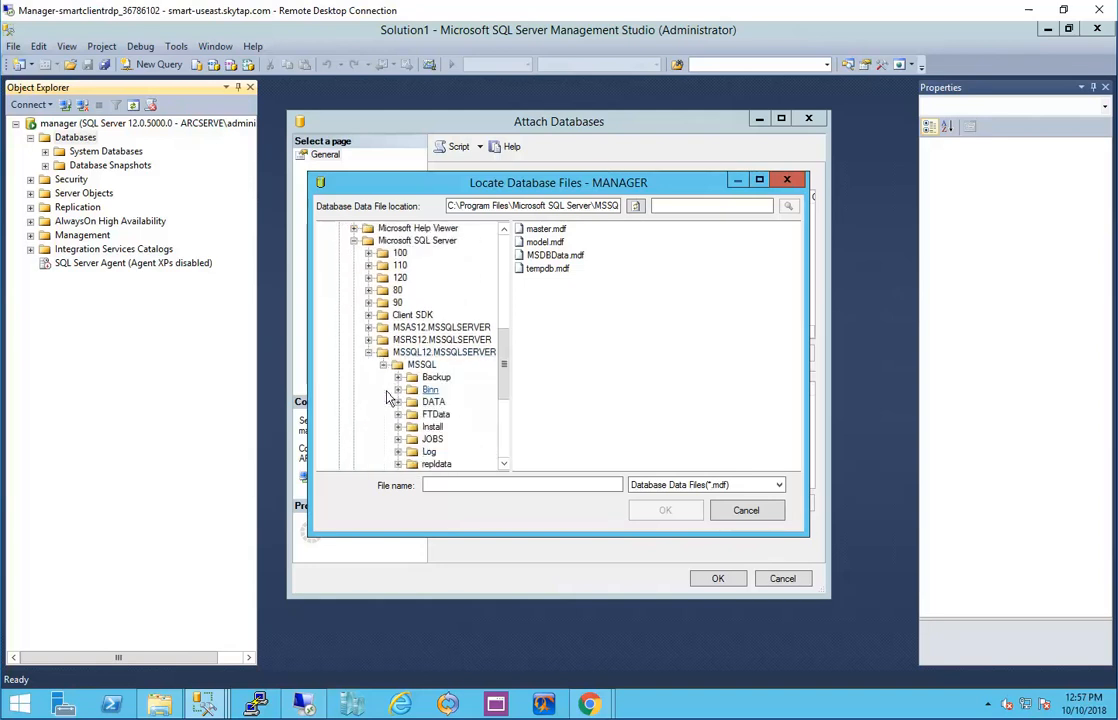
left_click(430, 403)
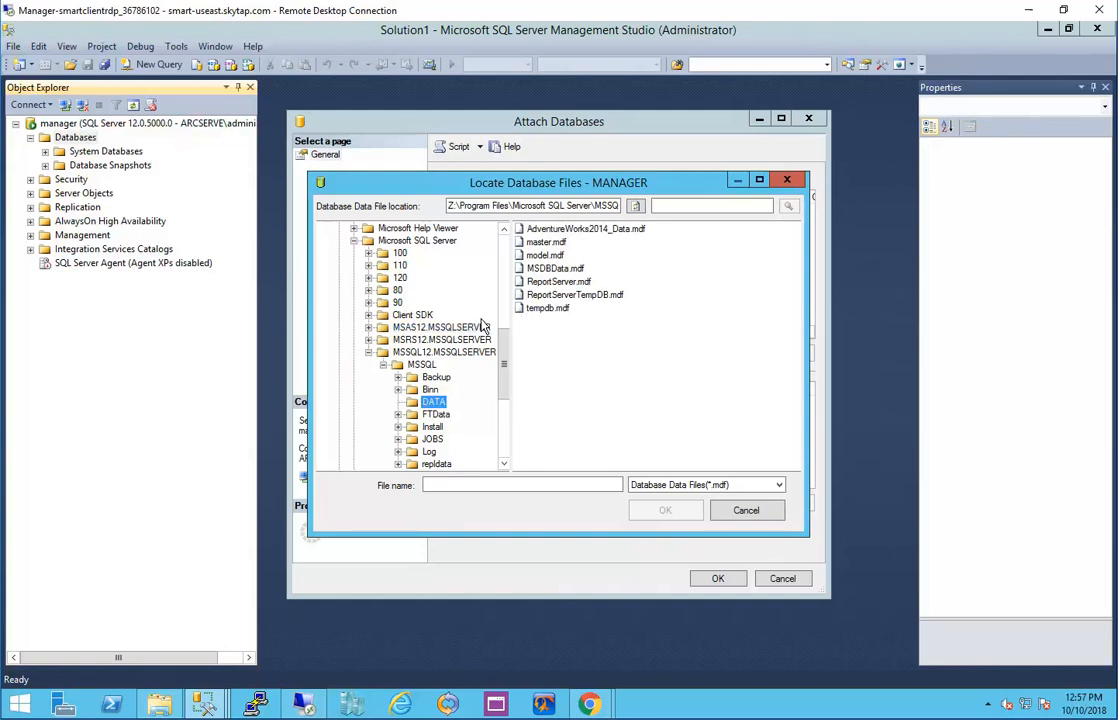
left_click(585, 229)
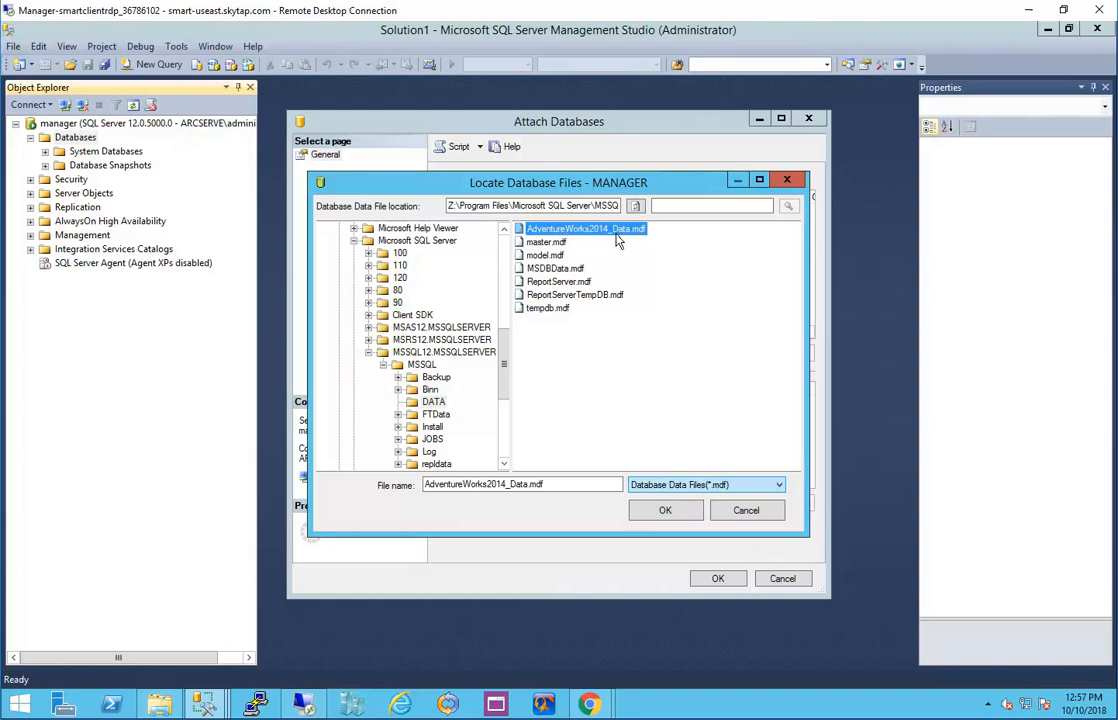
left_click(665, 510)
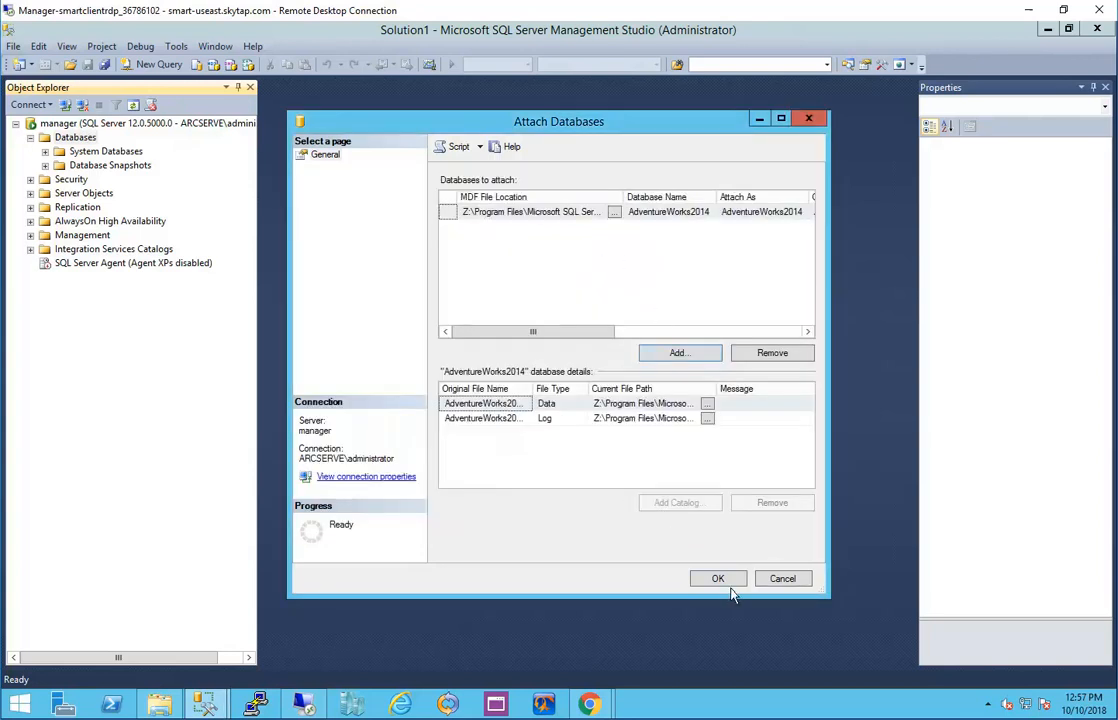
Set the Attach As name to AdventureWorks2014_temp and attach the database.
left_click(738, 213)
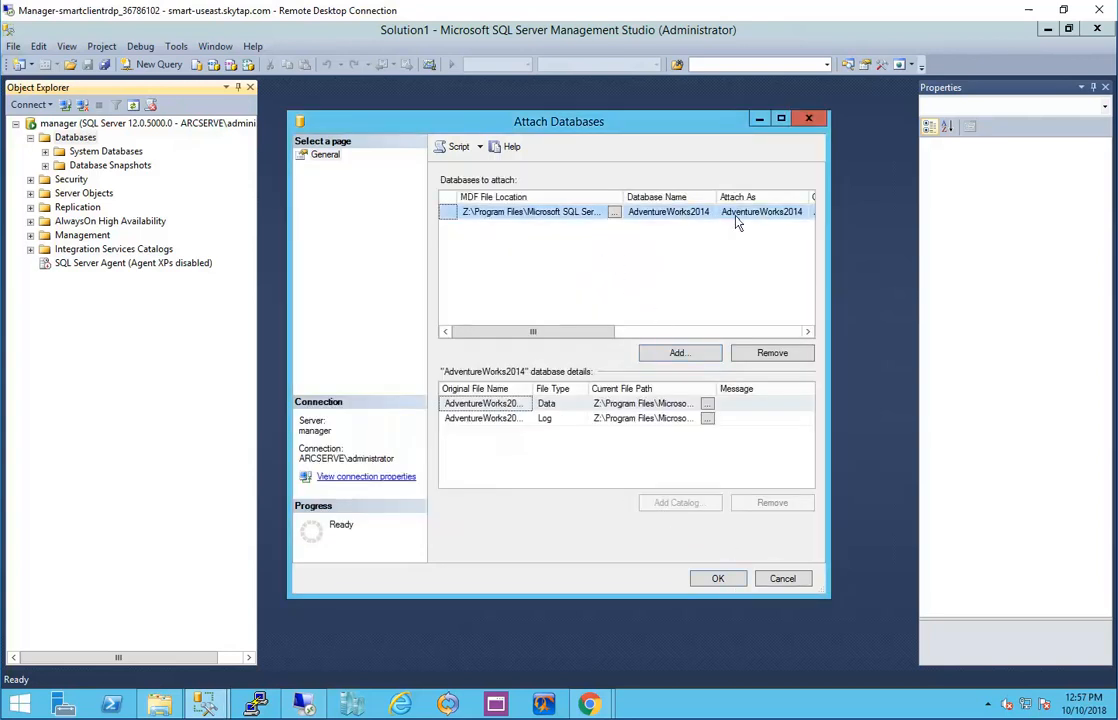
left_click(803, 213)
type("_temp")
key("Return")
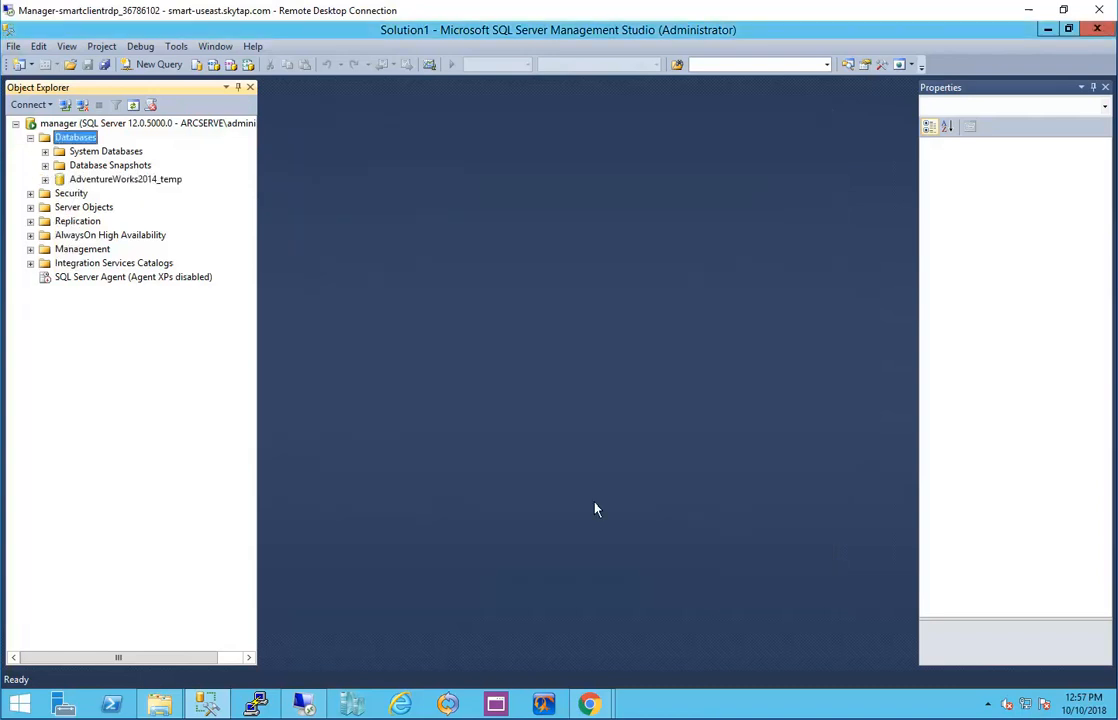
Expand the AdventureWorks2014_temp database and its tables in Object Explorer.
left_click(46, 180)
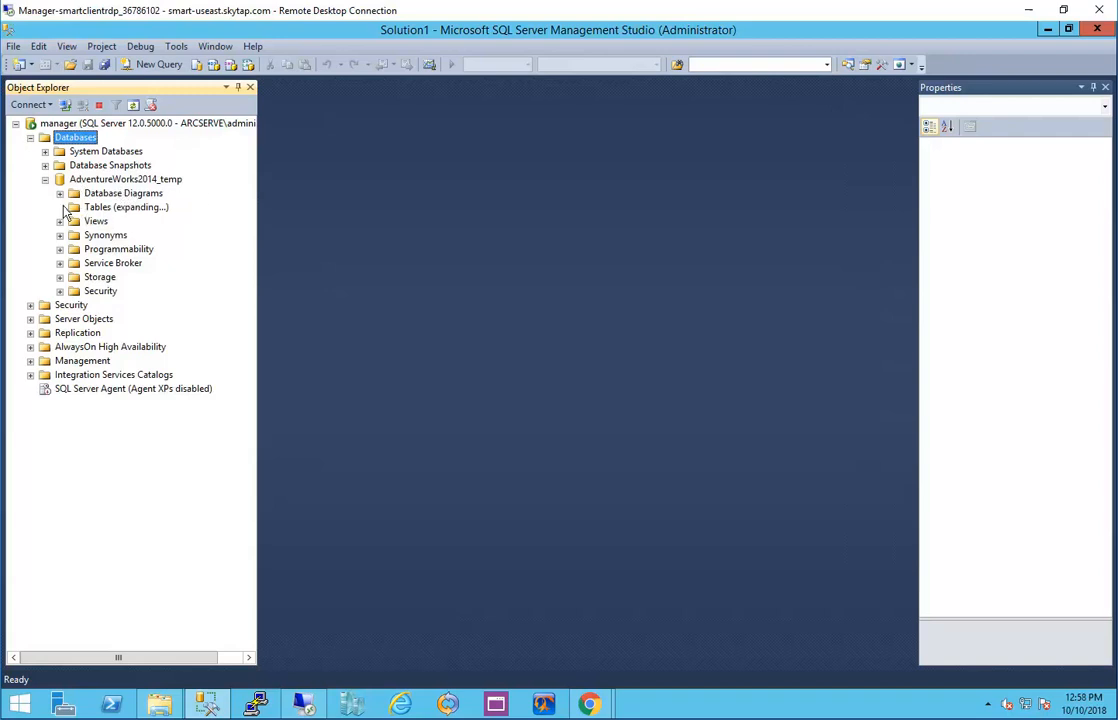
left_click(130, 195)
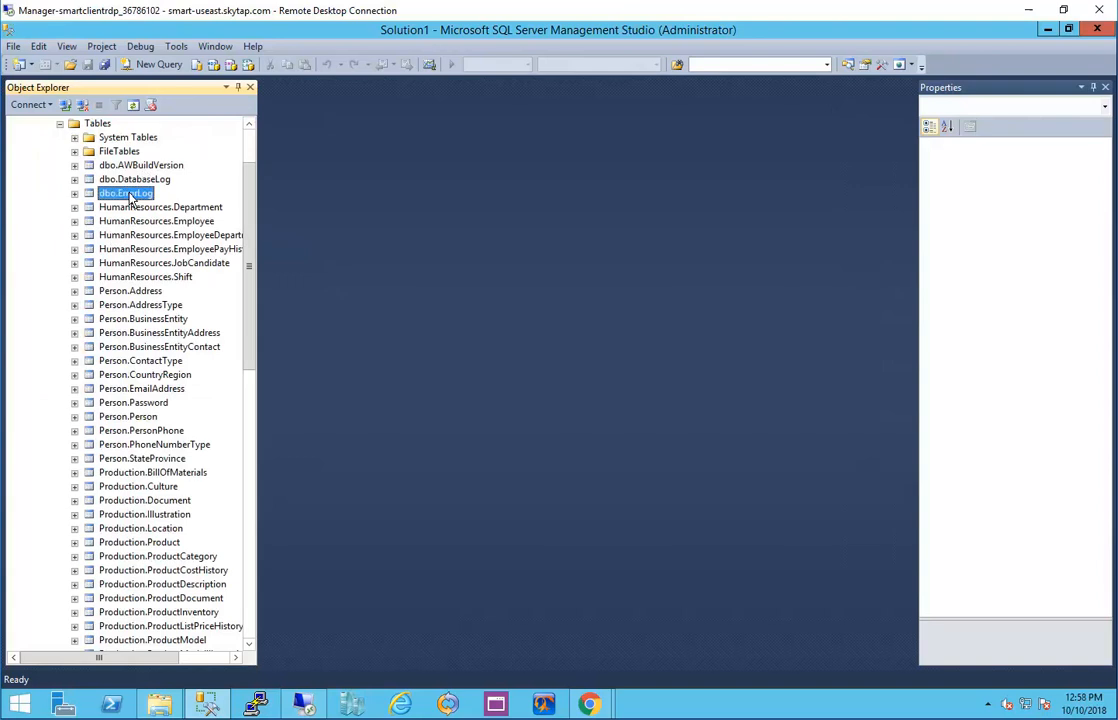
right_click(131, 199)
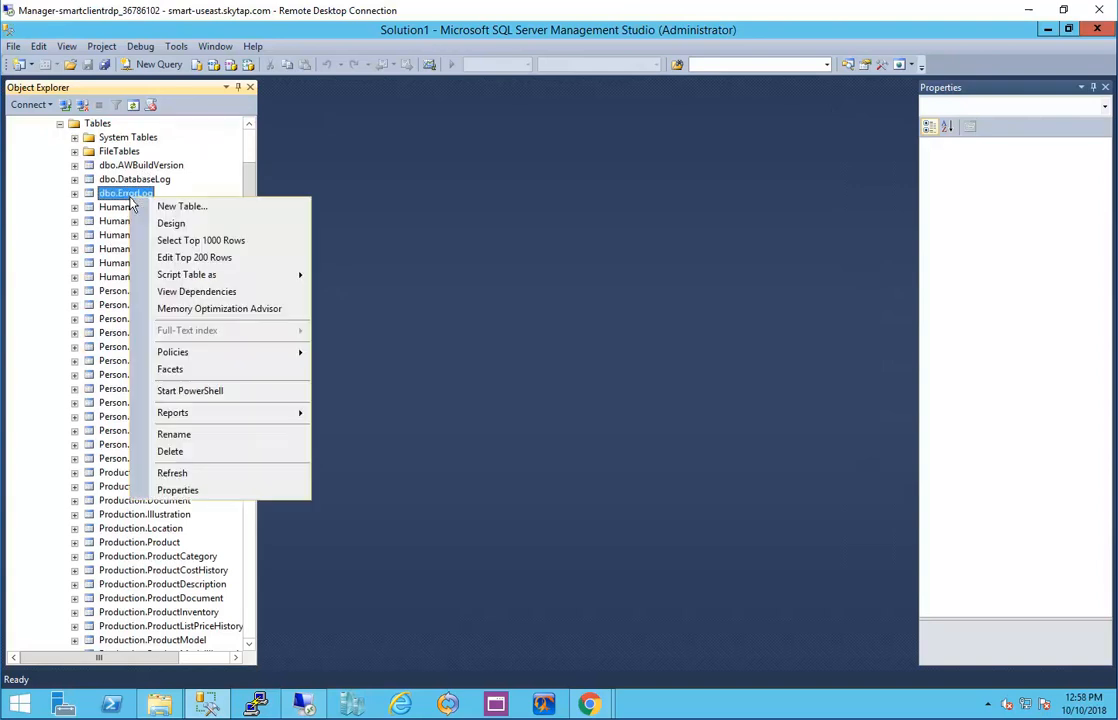
key("Down")
key("Down")
key("Down")
key("Down")
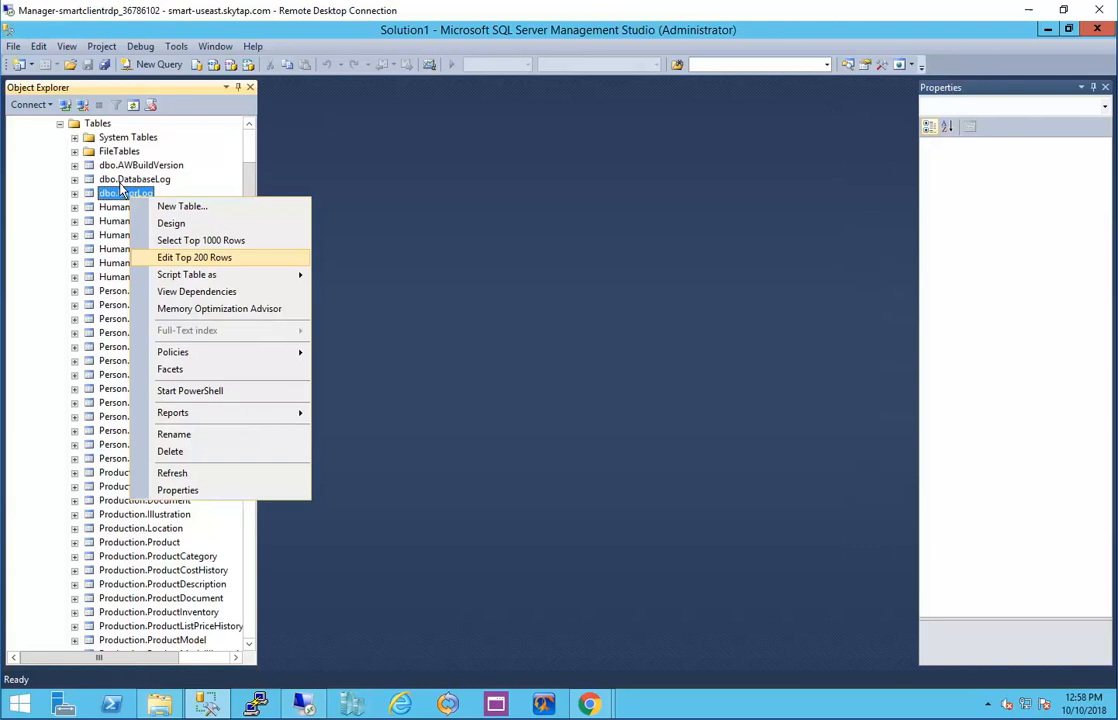
left_click(43, 283)
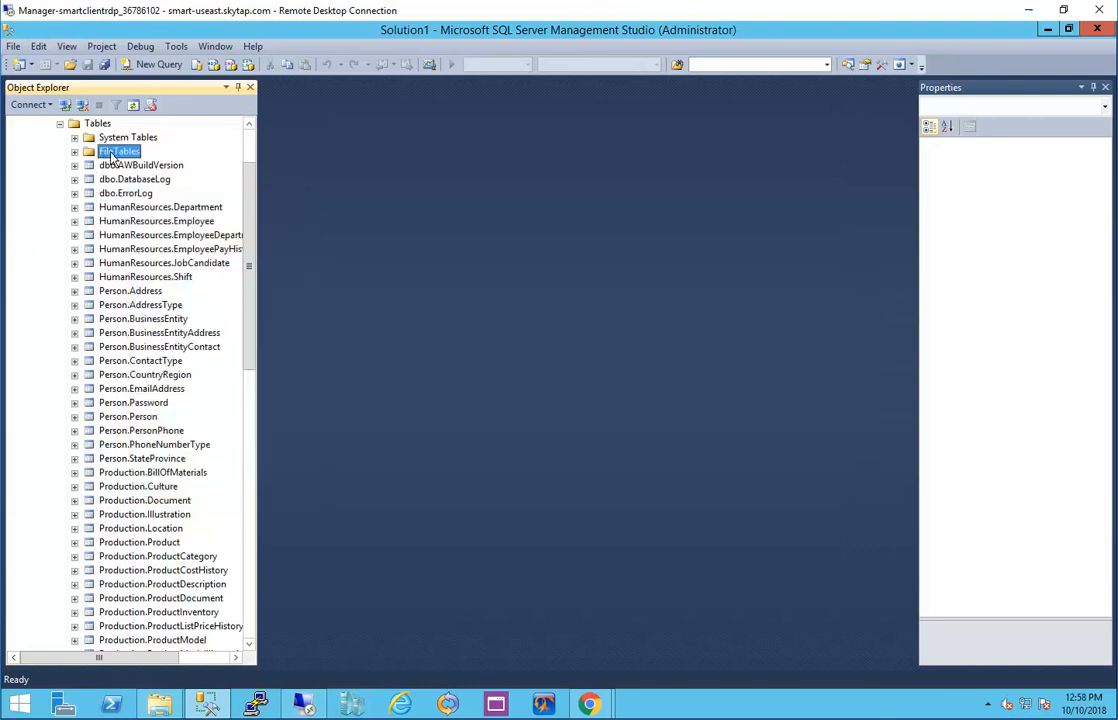
Query the top 1000 rows of the HumanResources.Department table in AdventureWorks2014_temp.
scroll(112, 158, "up", 2)
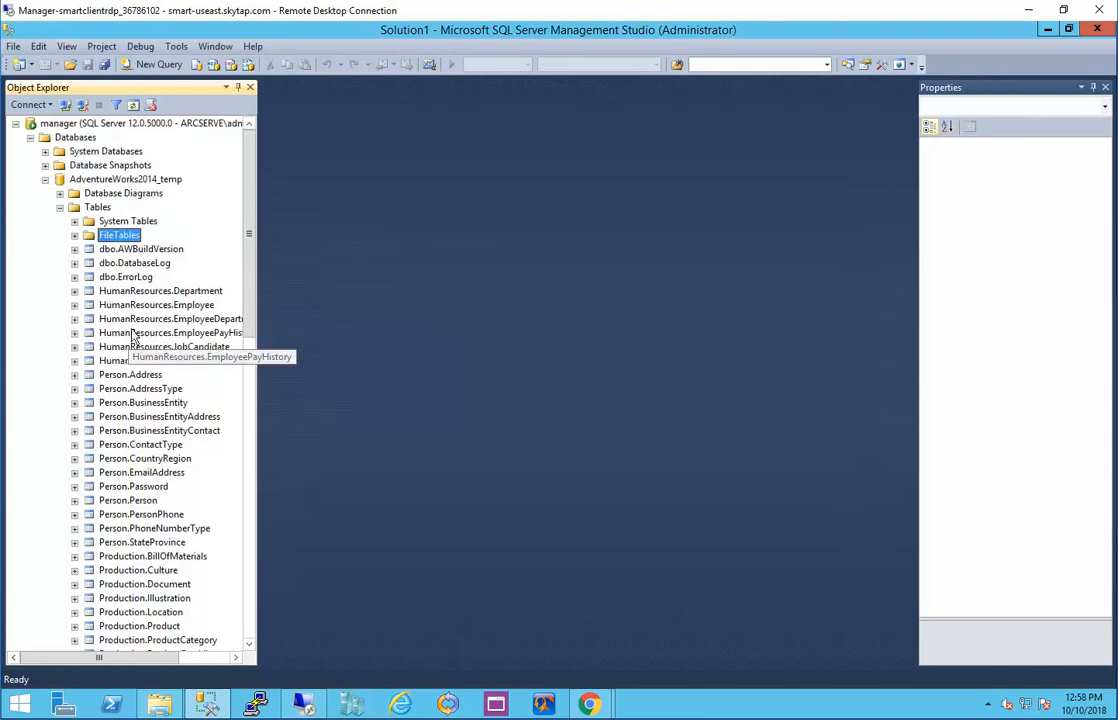
right_click(148, 292)
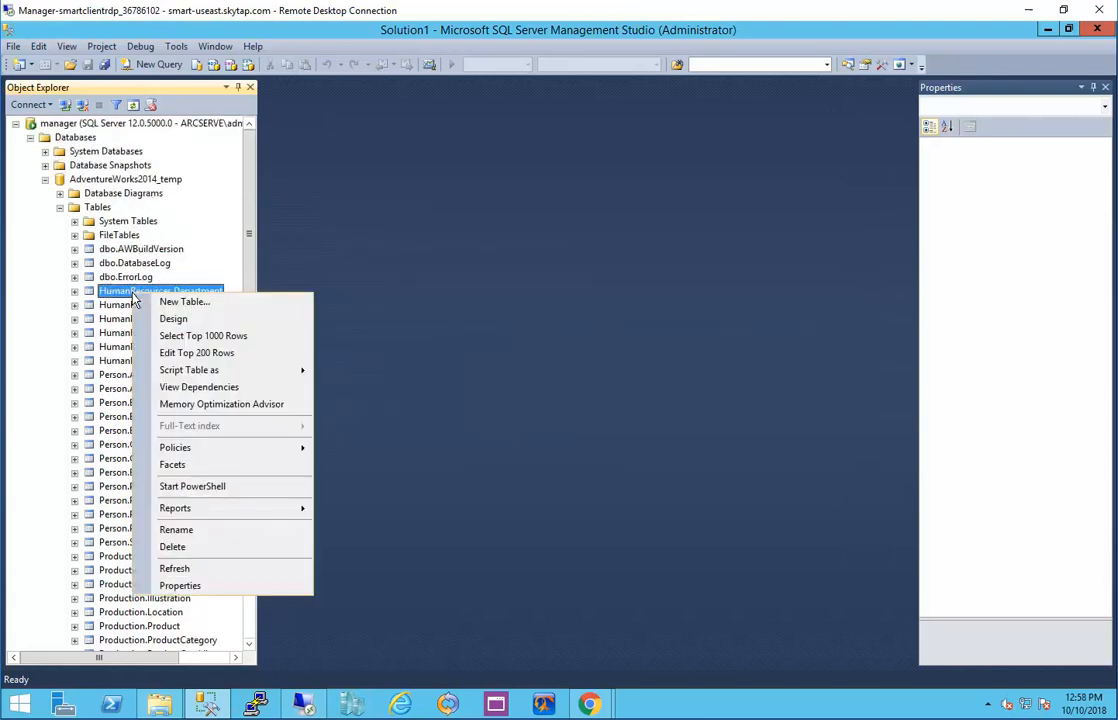
left_click(203, 335)
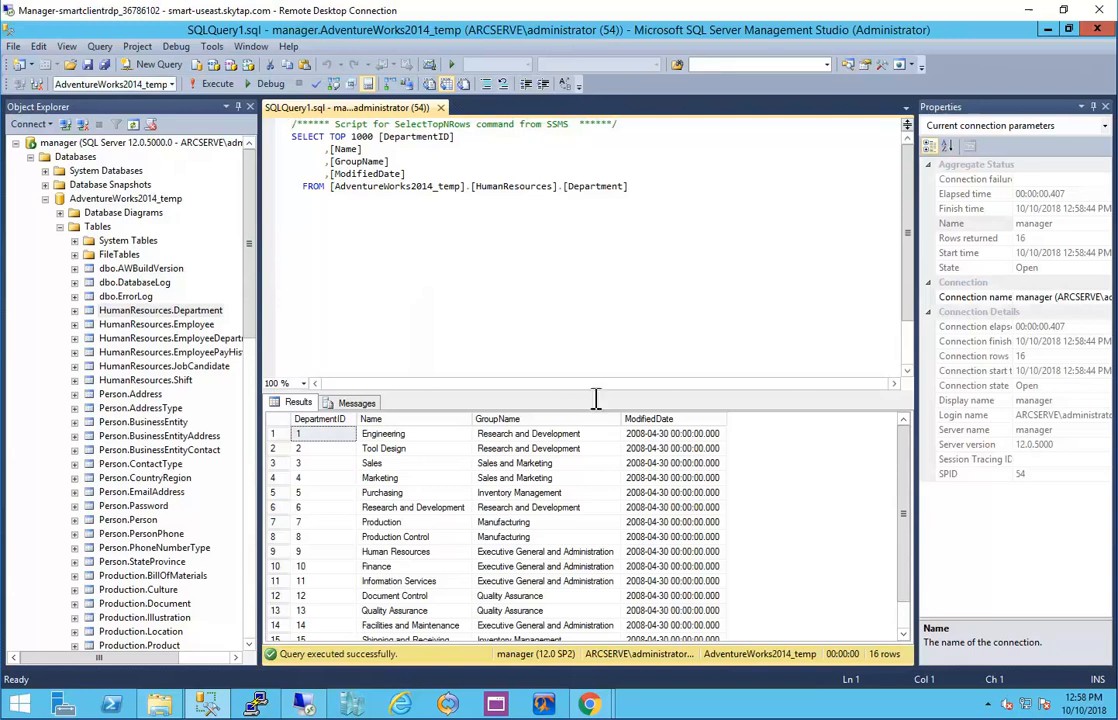
Detach the AdventureWorks2014_temp database with the drop connections and update statistics options enabled.
left_click(87, 199)
right_click(88, 201)
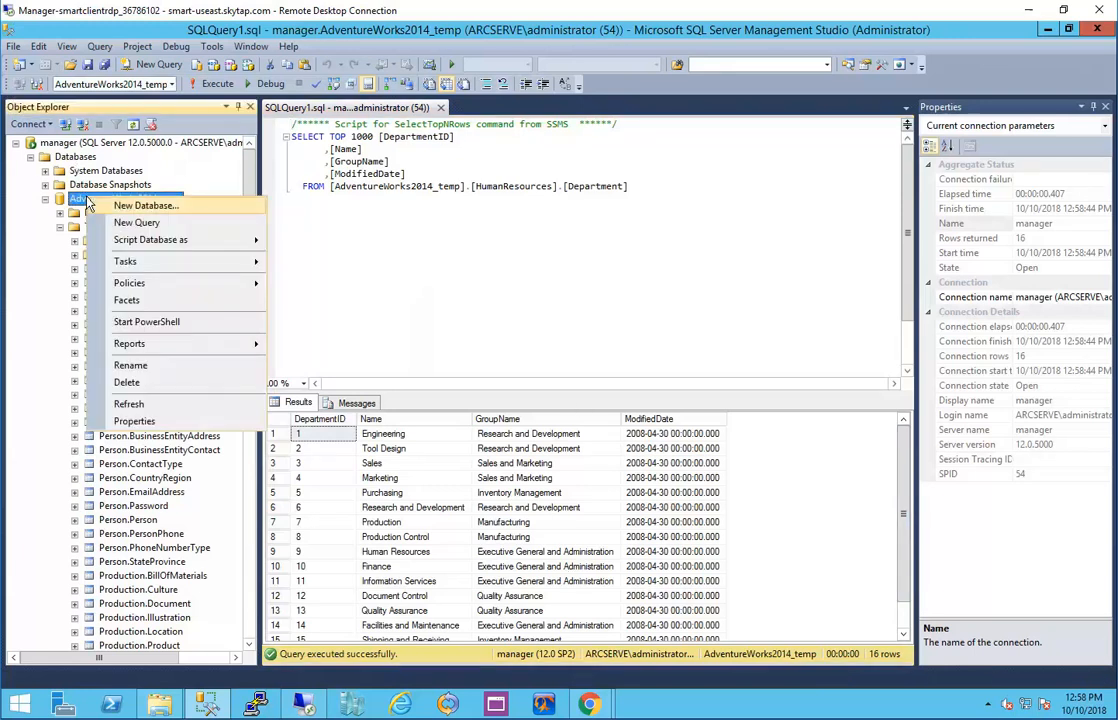
mouse_move(165, 262)
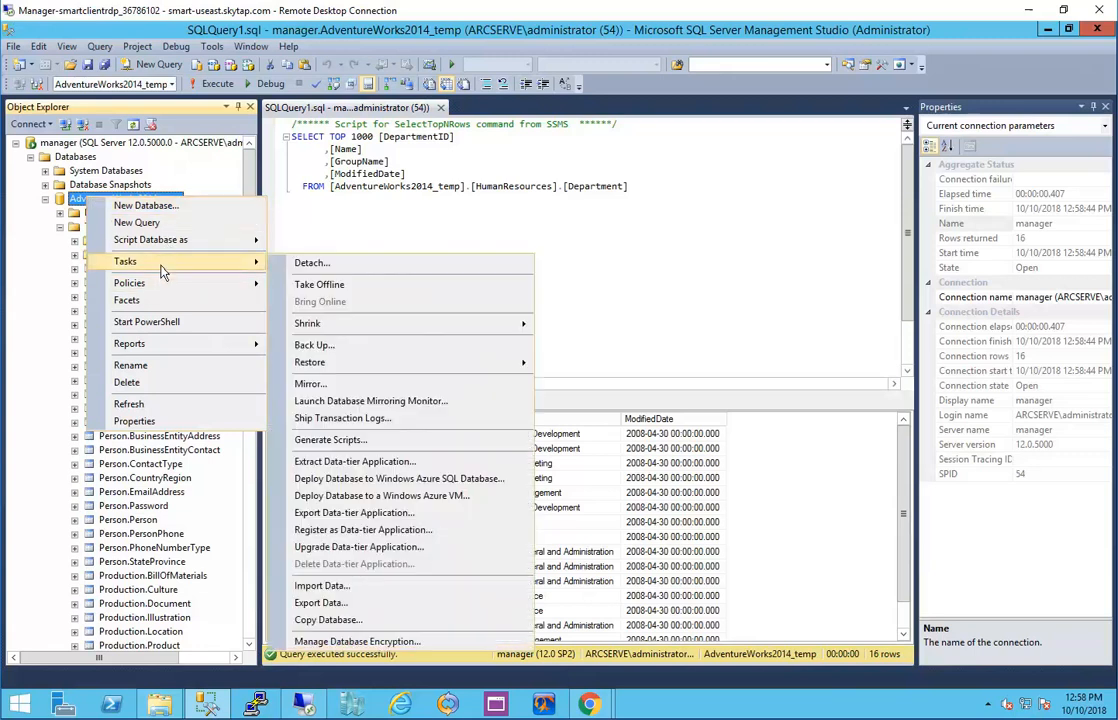
left_click(287, 263)
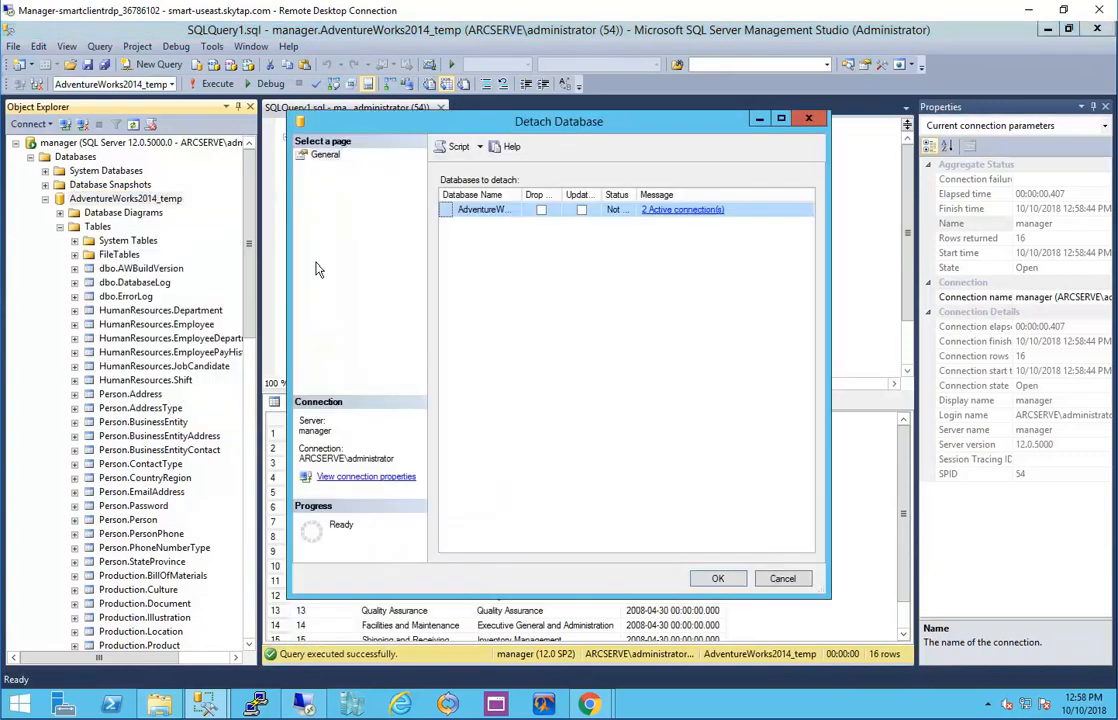
left_click(542, 210)
left_click(581, 210)
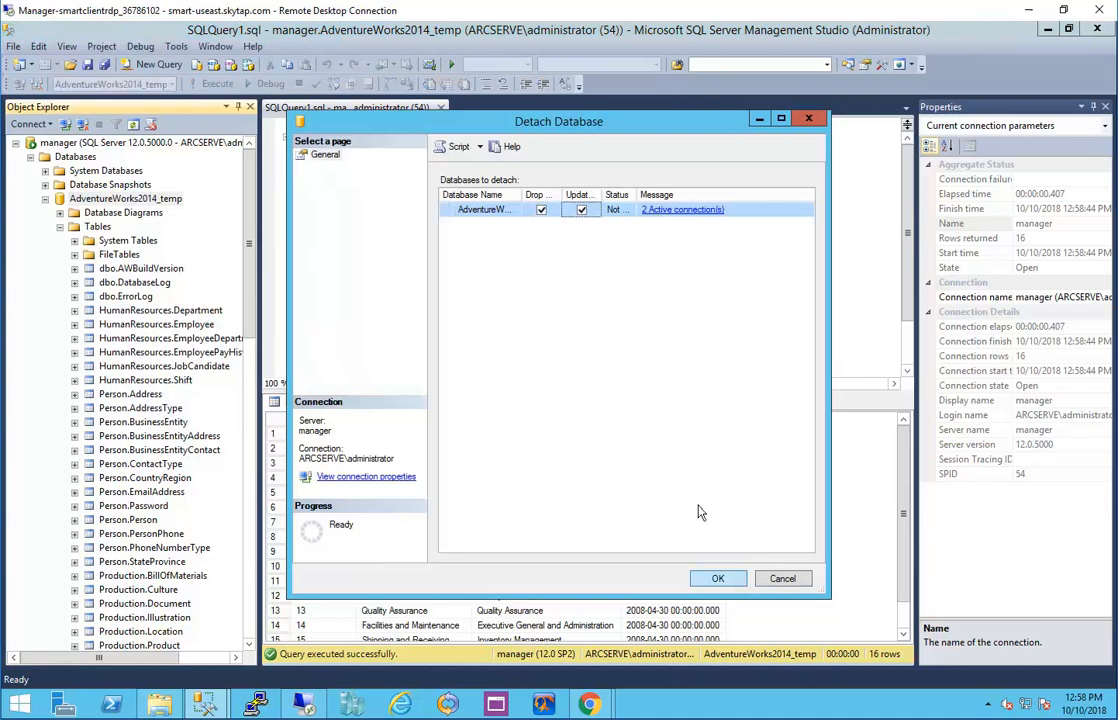
left_click(718, 580)
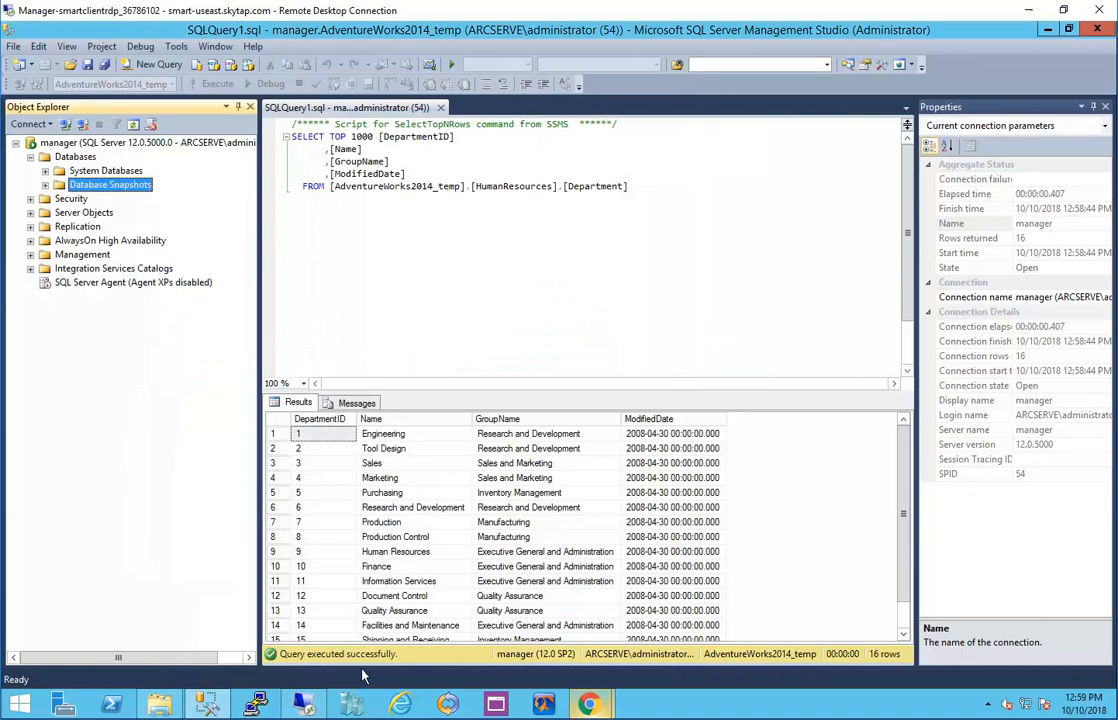
Return to the Arcserve UDP agent page for w2k12vm1, dismount the recovery point from drive Z:, and close the agent window.
left_click(590, 704)
left_click(645, 636)
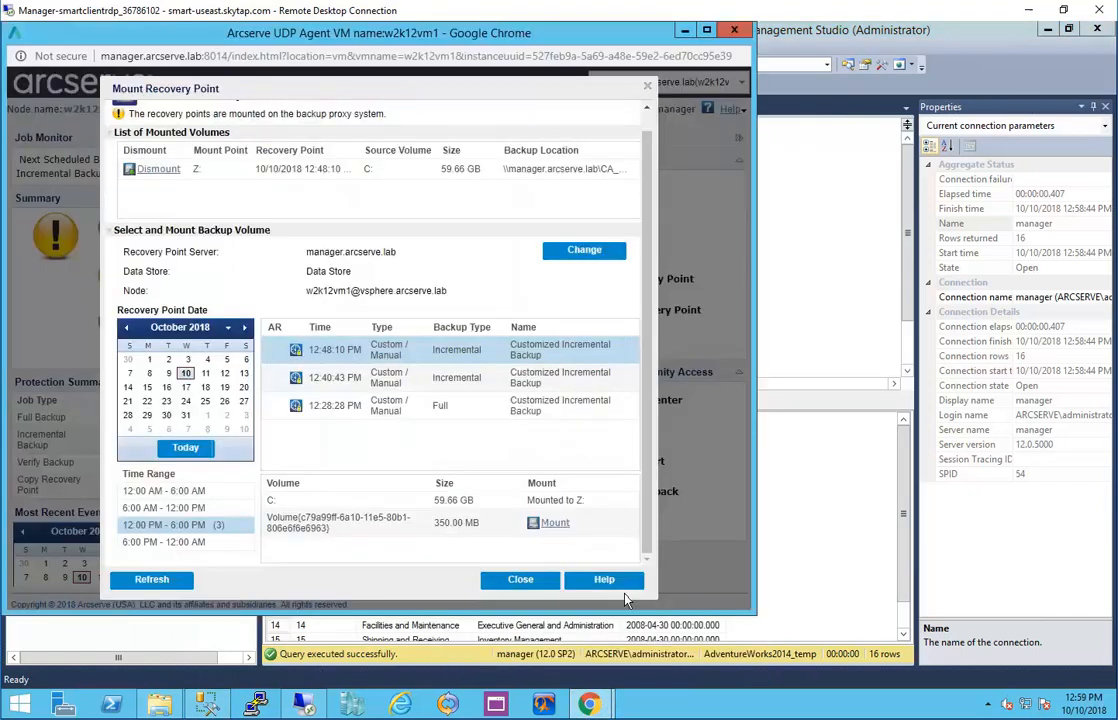
left_click(156, 170)
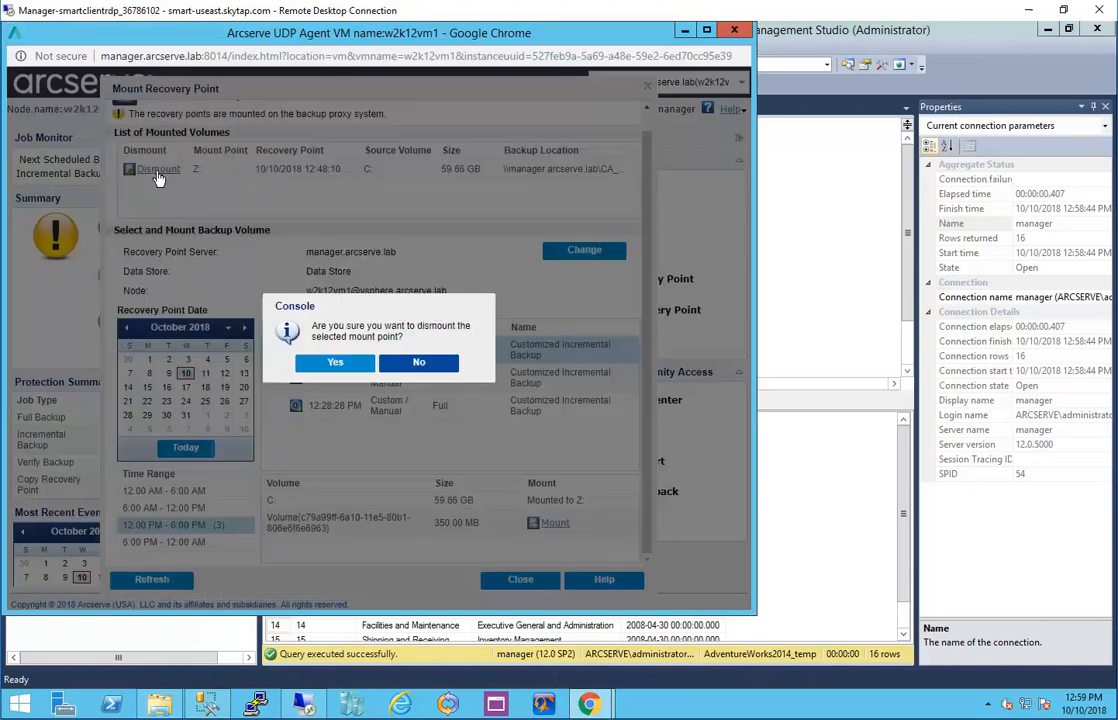
left_click(335, 362)
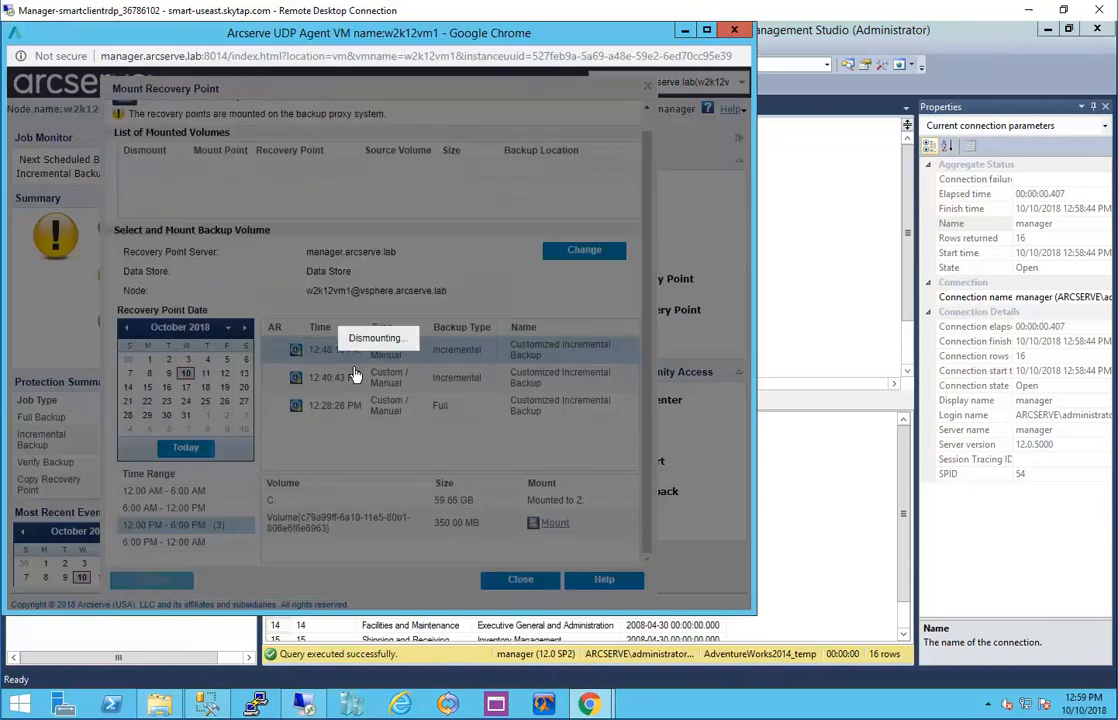
left_click(735, 32)
left_click(1047, 29)
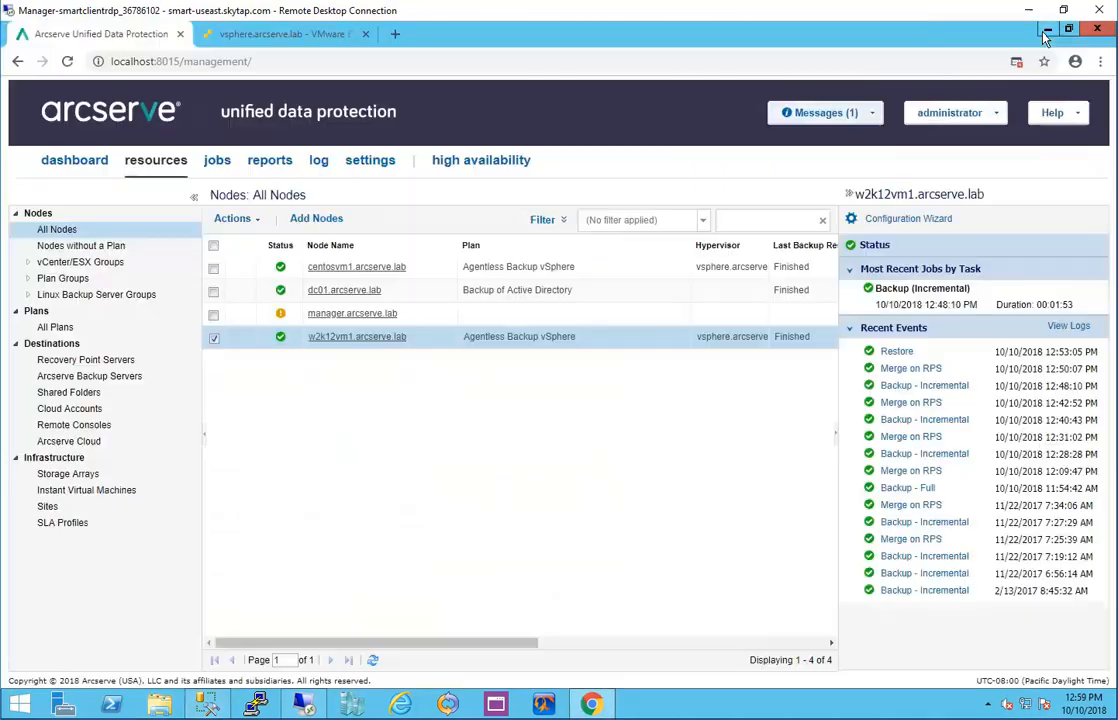